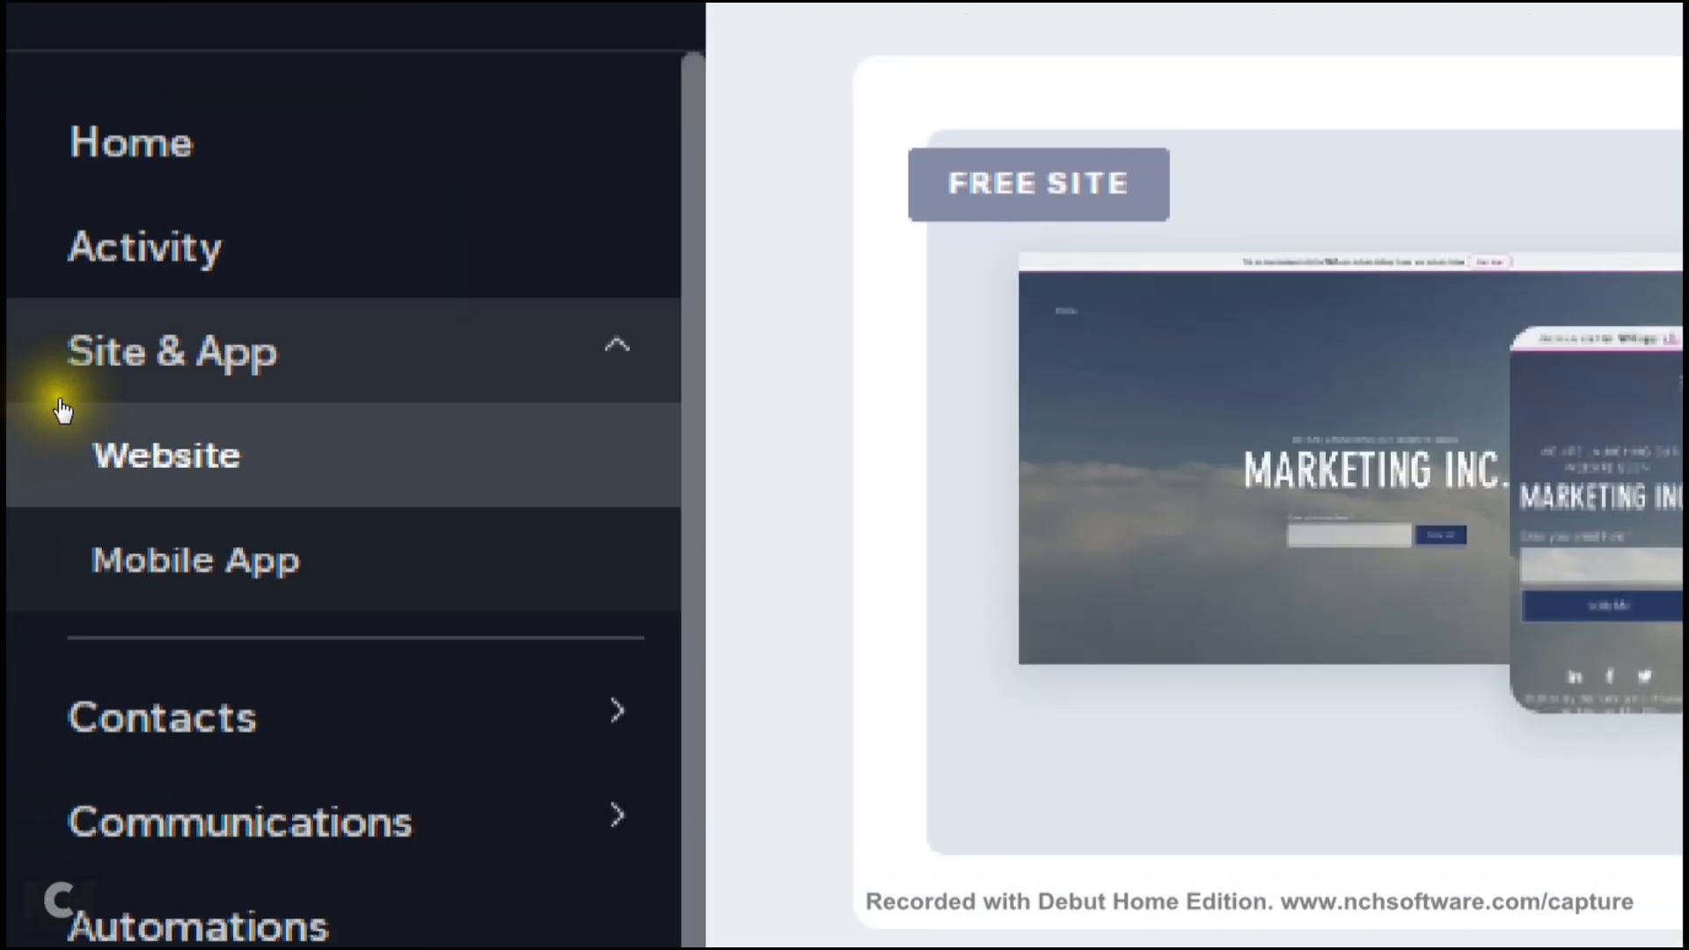
Open the Inessencephotography site in the website editor from the dashboard's Website page.
left_click(90, 464)
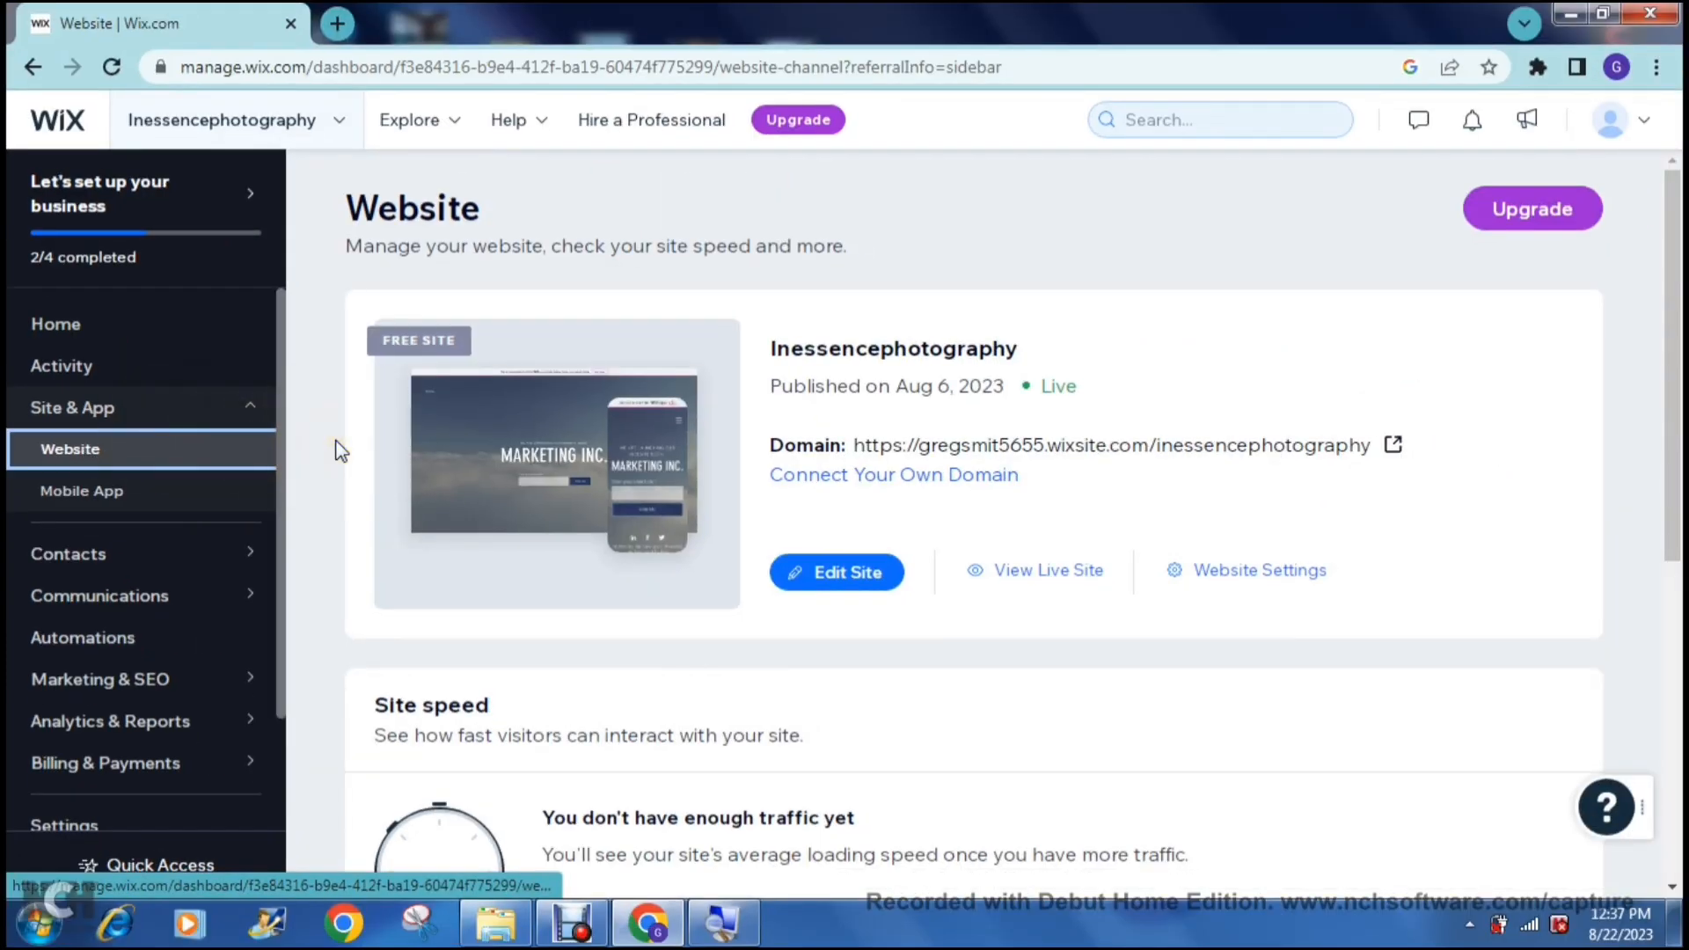
left_click(836, 572)
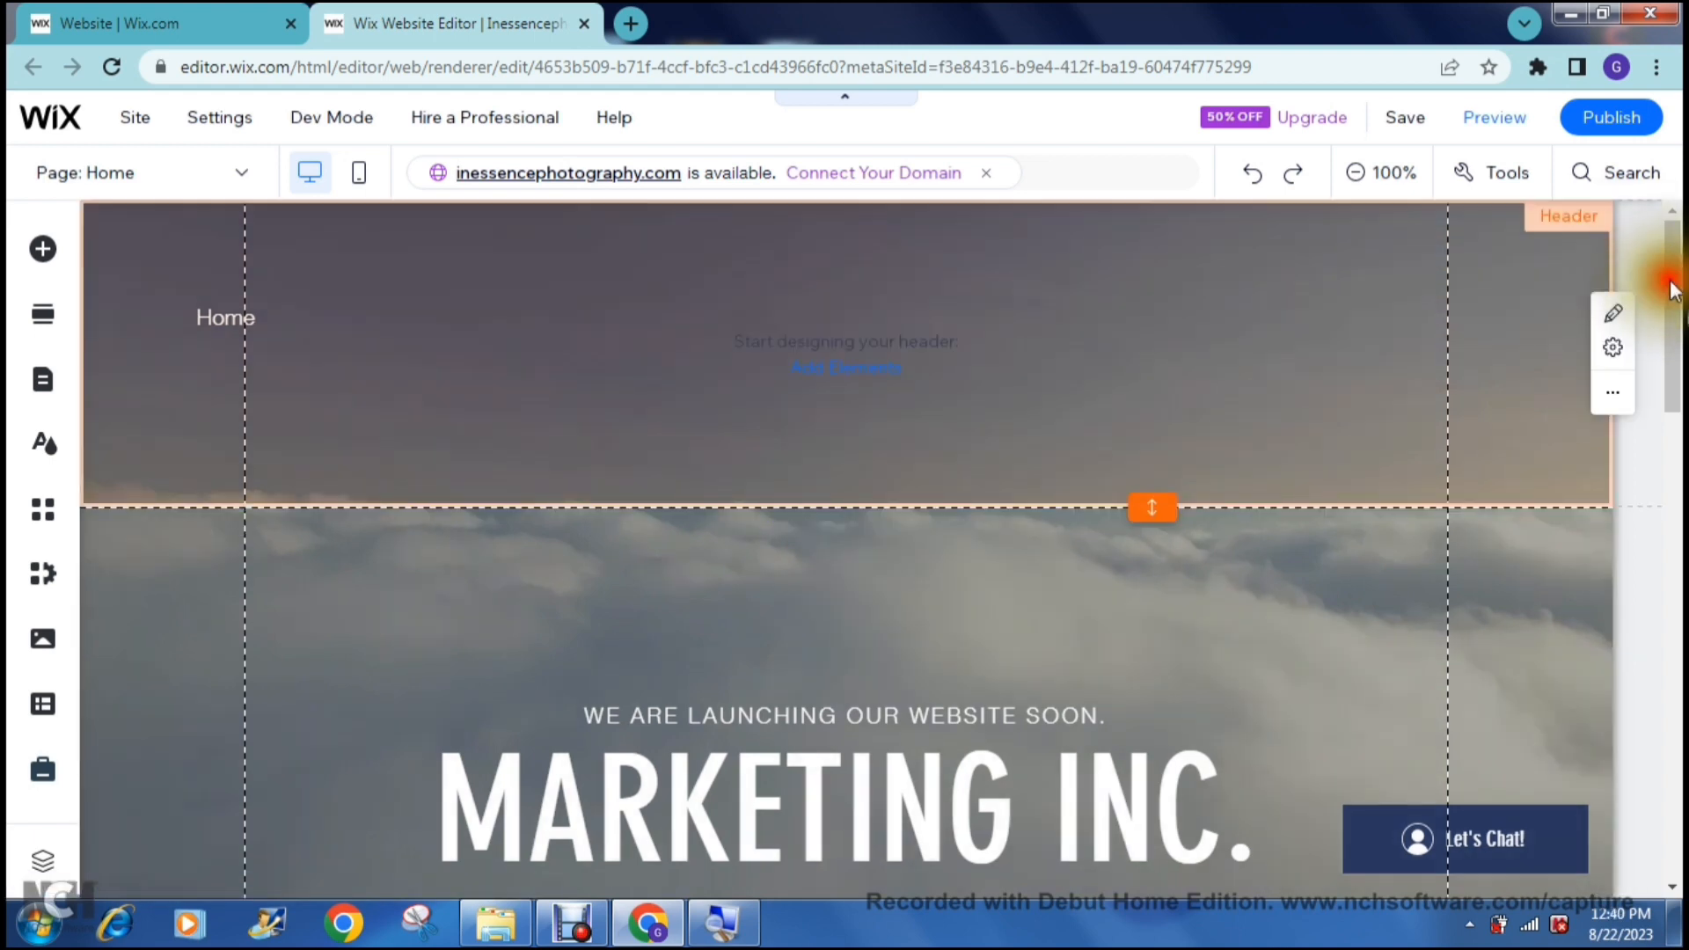
left_click_drag(1675, 324, 1671, 244)
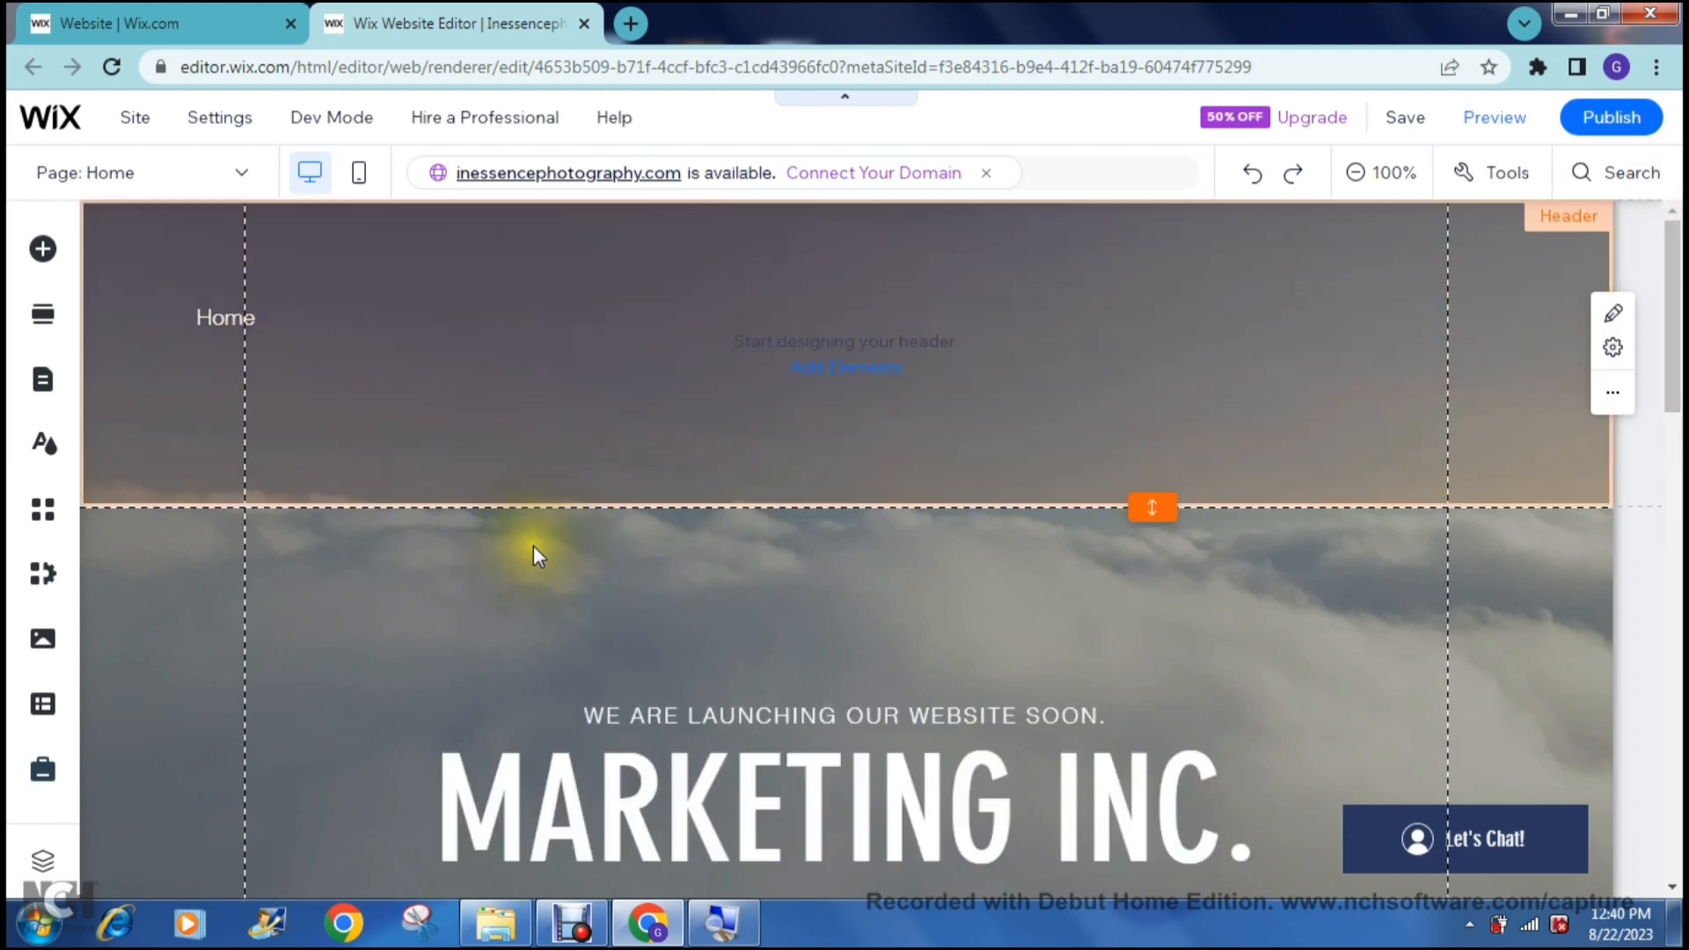
left_click(366, 505)
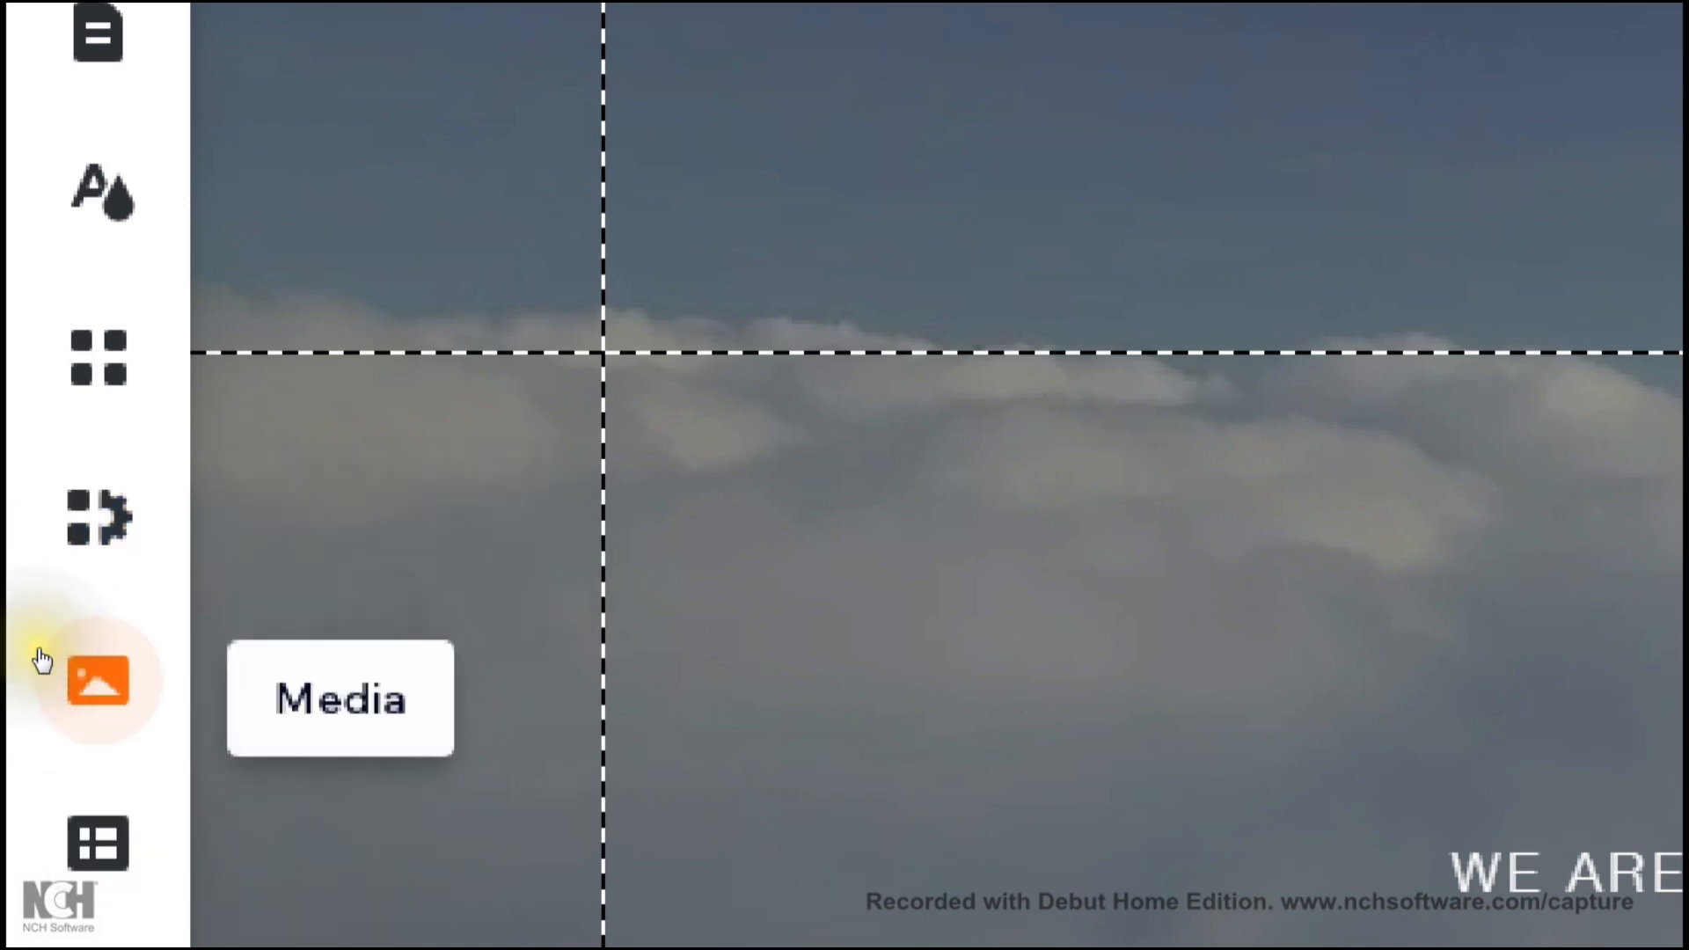
Find the Video & Image Slider Gallery by POWR in the Wix App Market and add it to the site, agreeing to its terms.
left_click(43, 515)
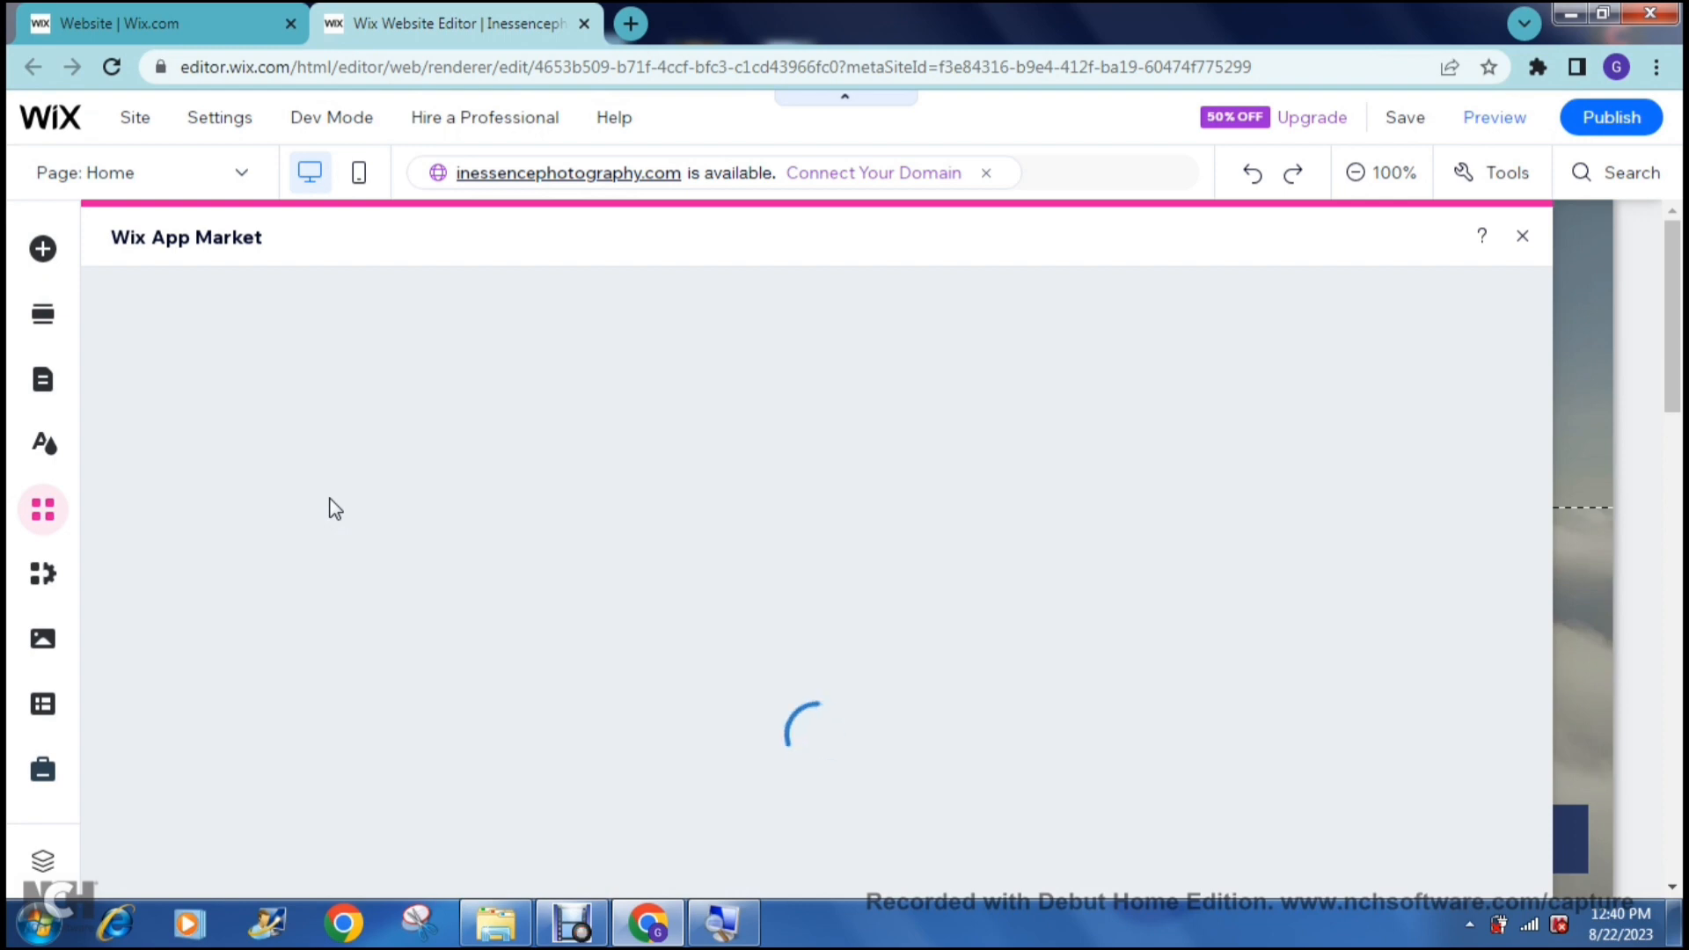
left_click(175, 316)
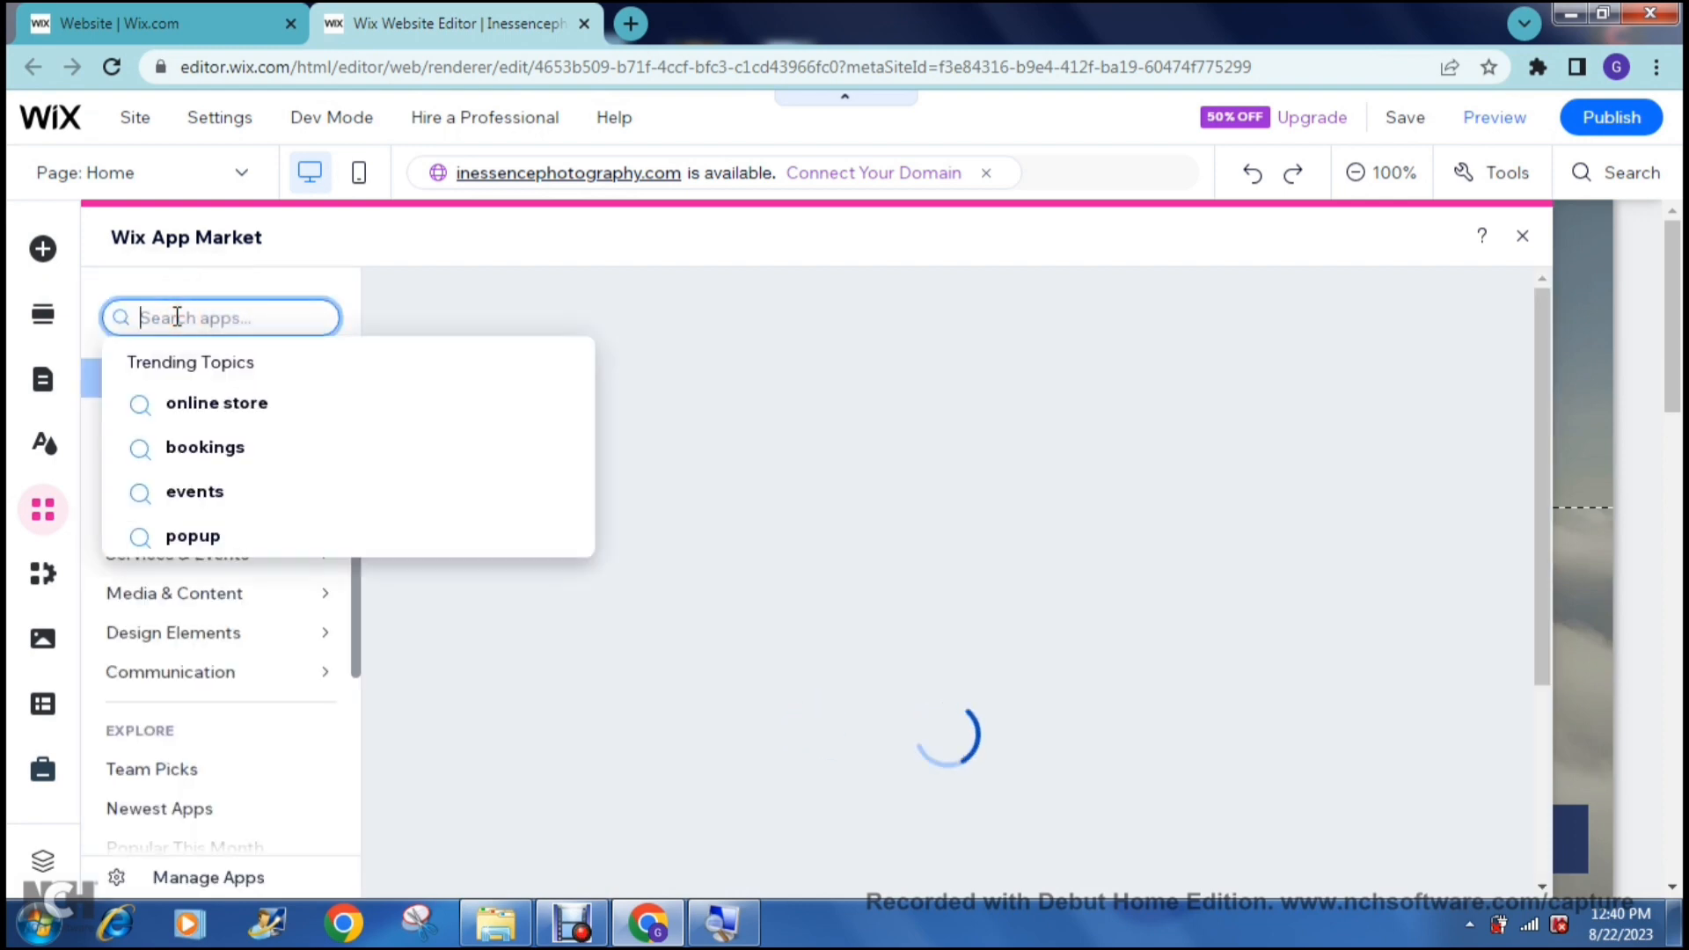
type("s")
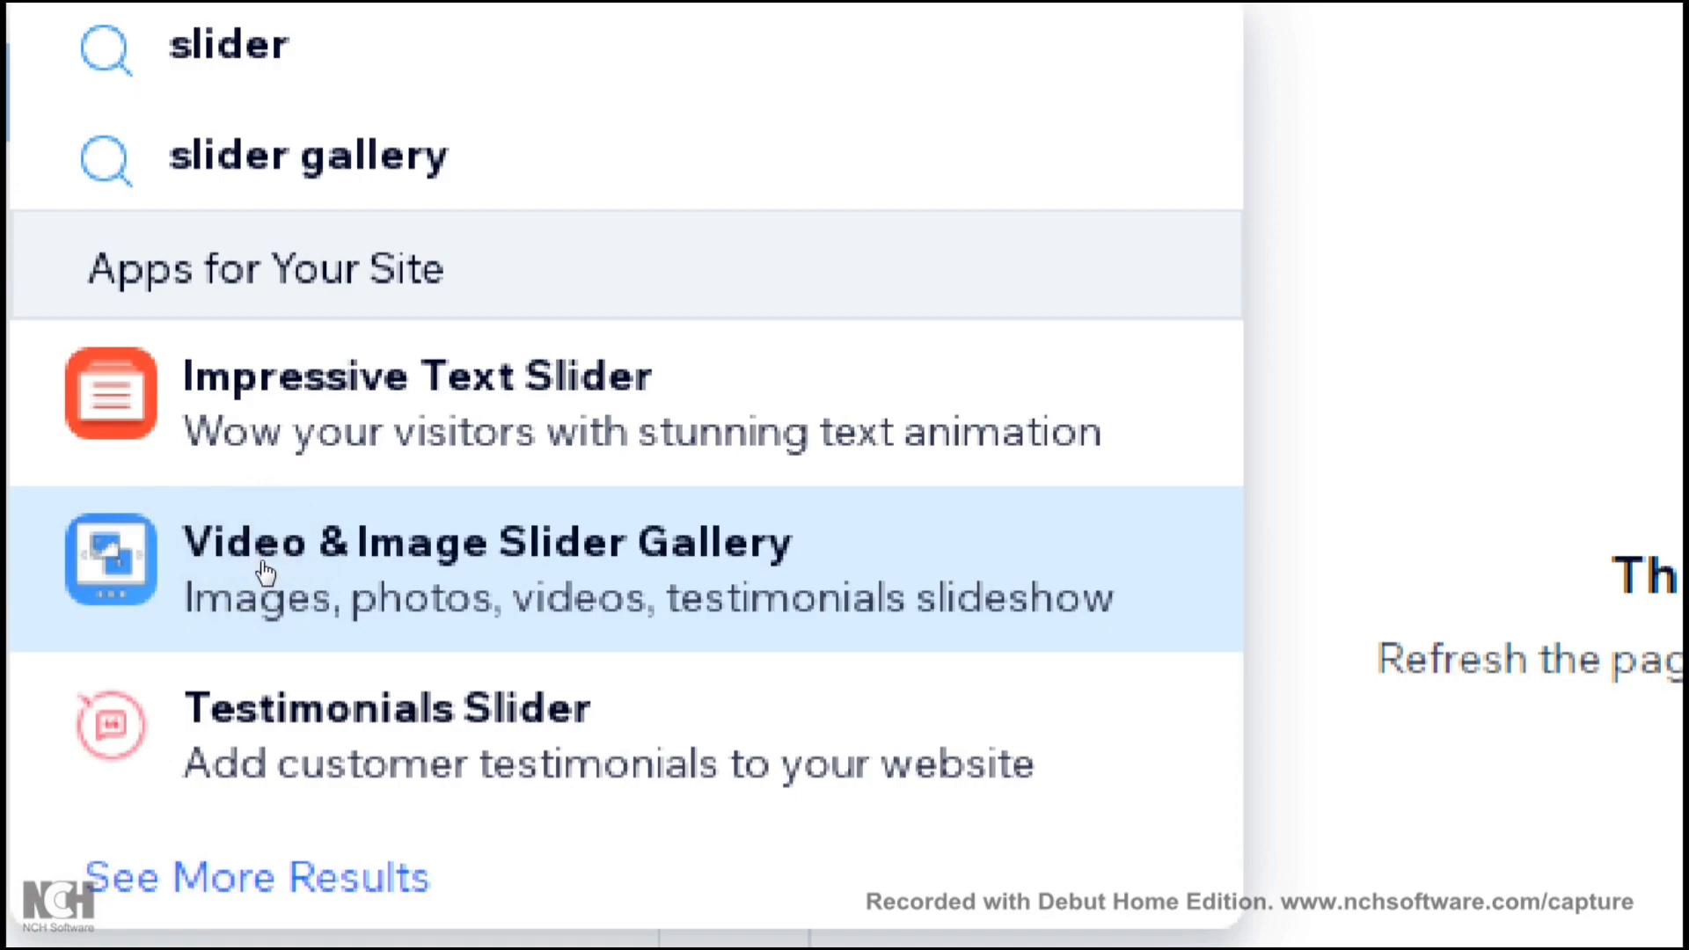
left_click(265, 573)
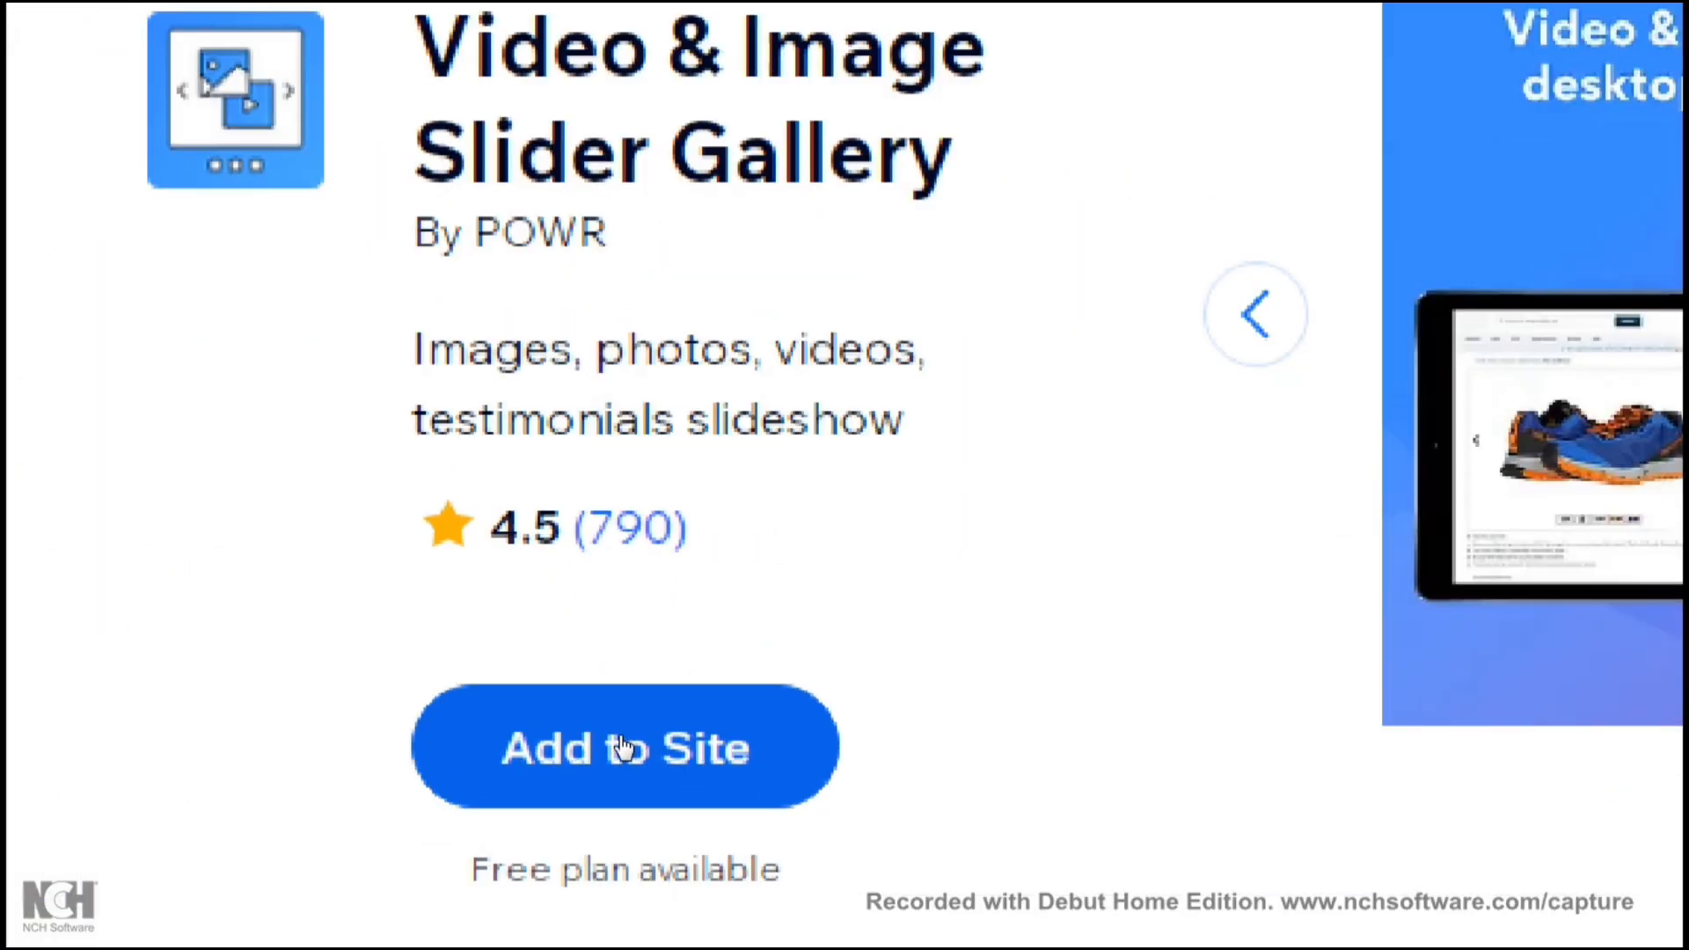
left_click(622, 743)
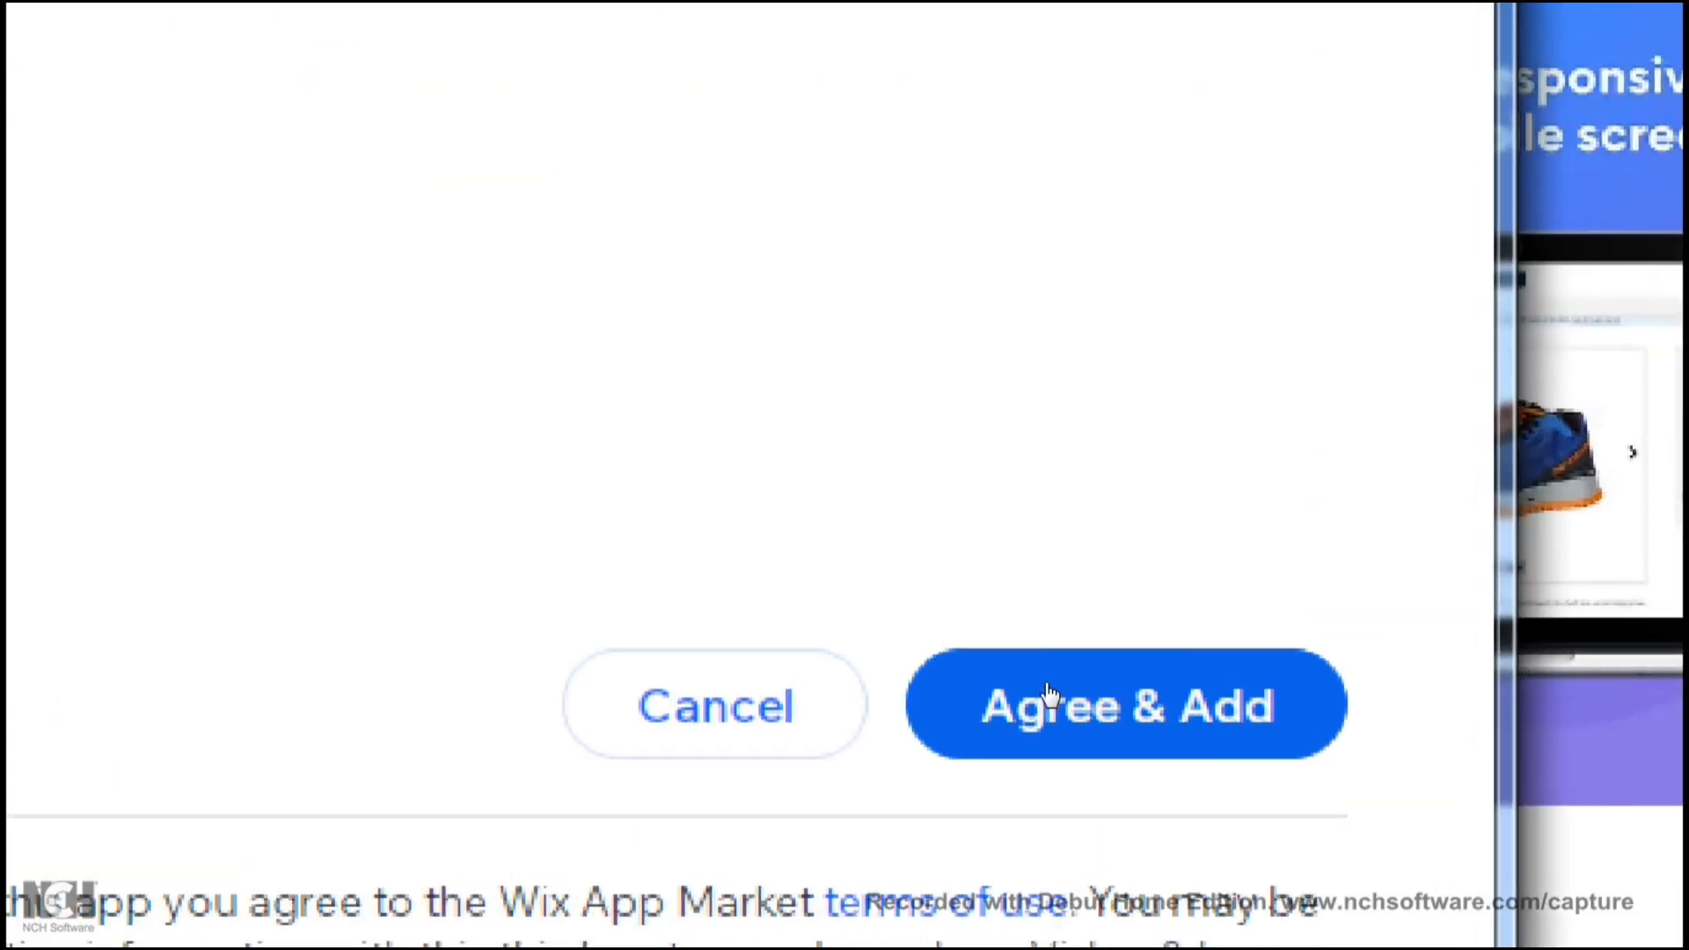
left_click(1055, 689)
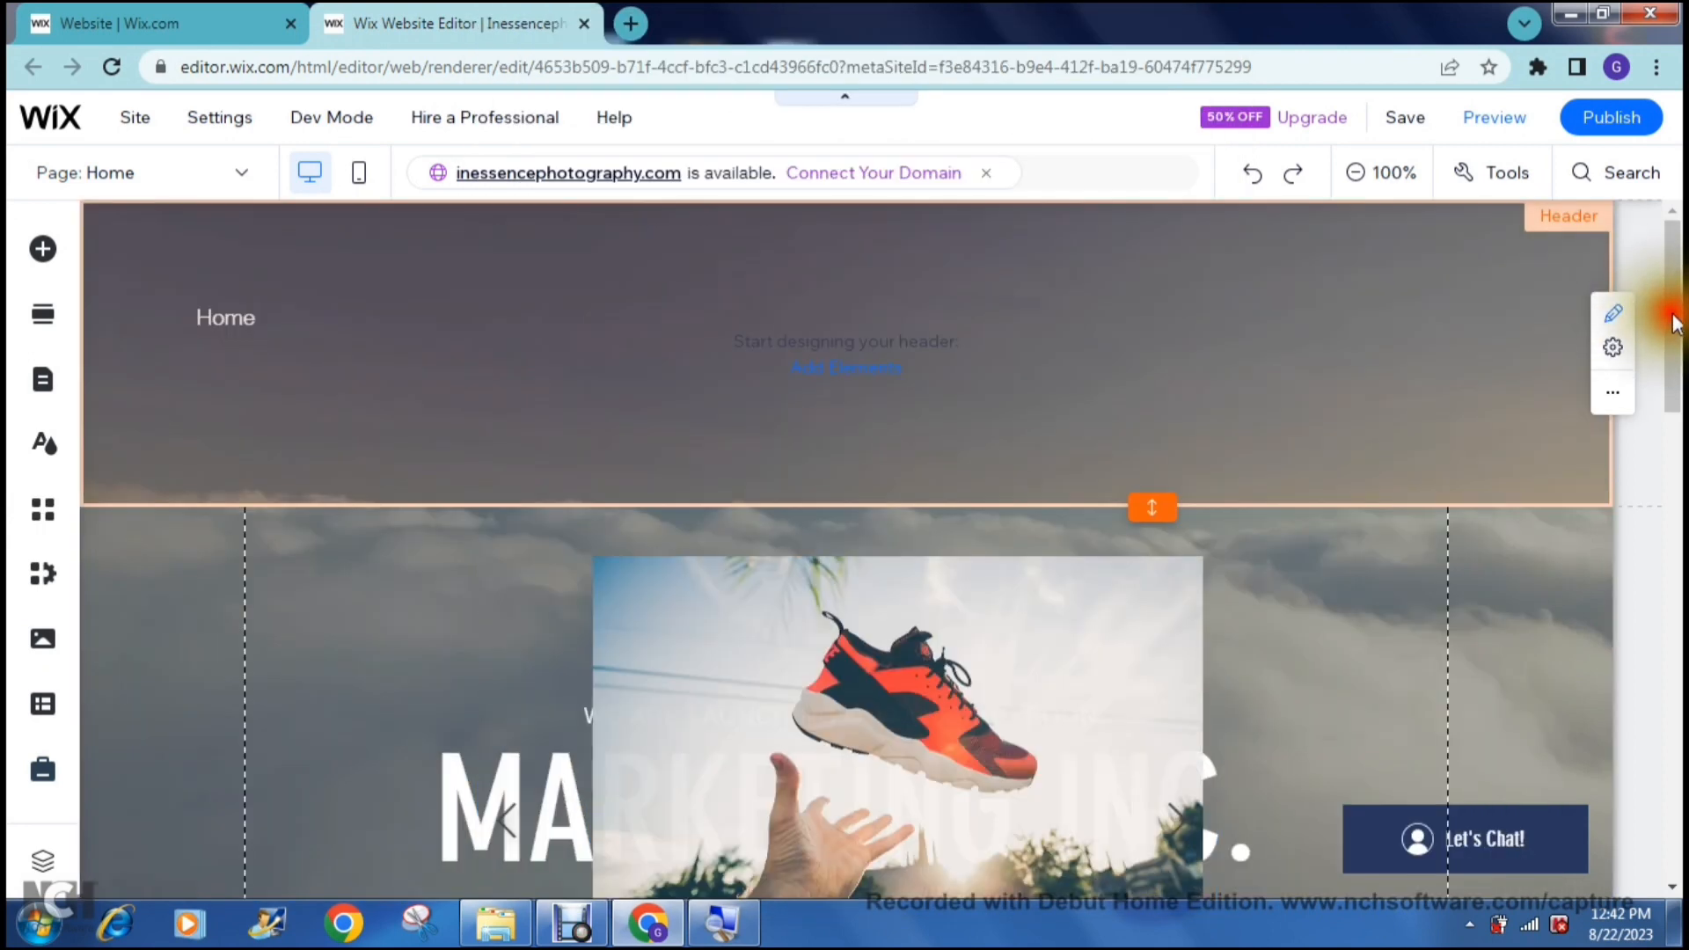
Select the Multi Slider on the home page and open its settings.
left_click_drag(1676, 343, 1678, 412)
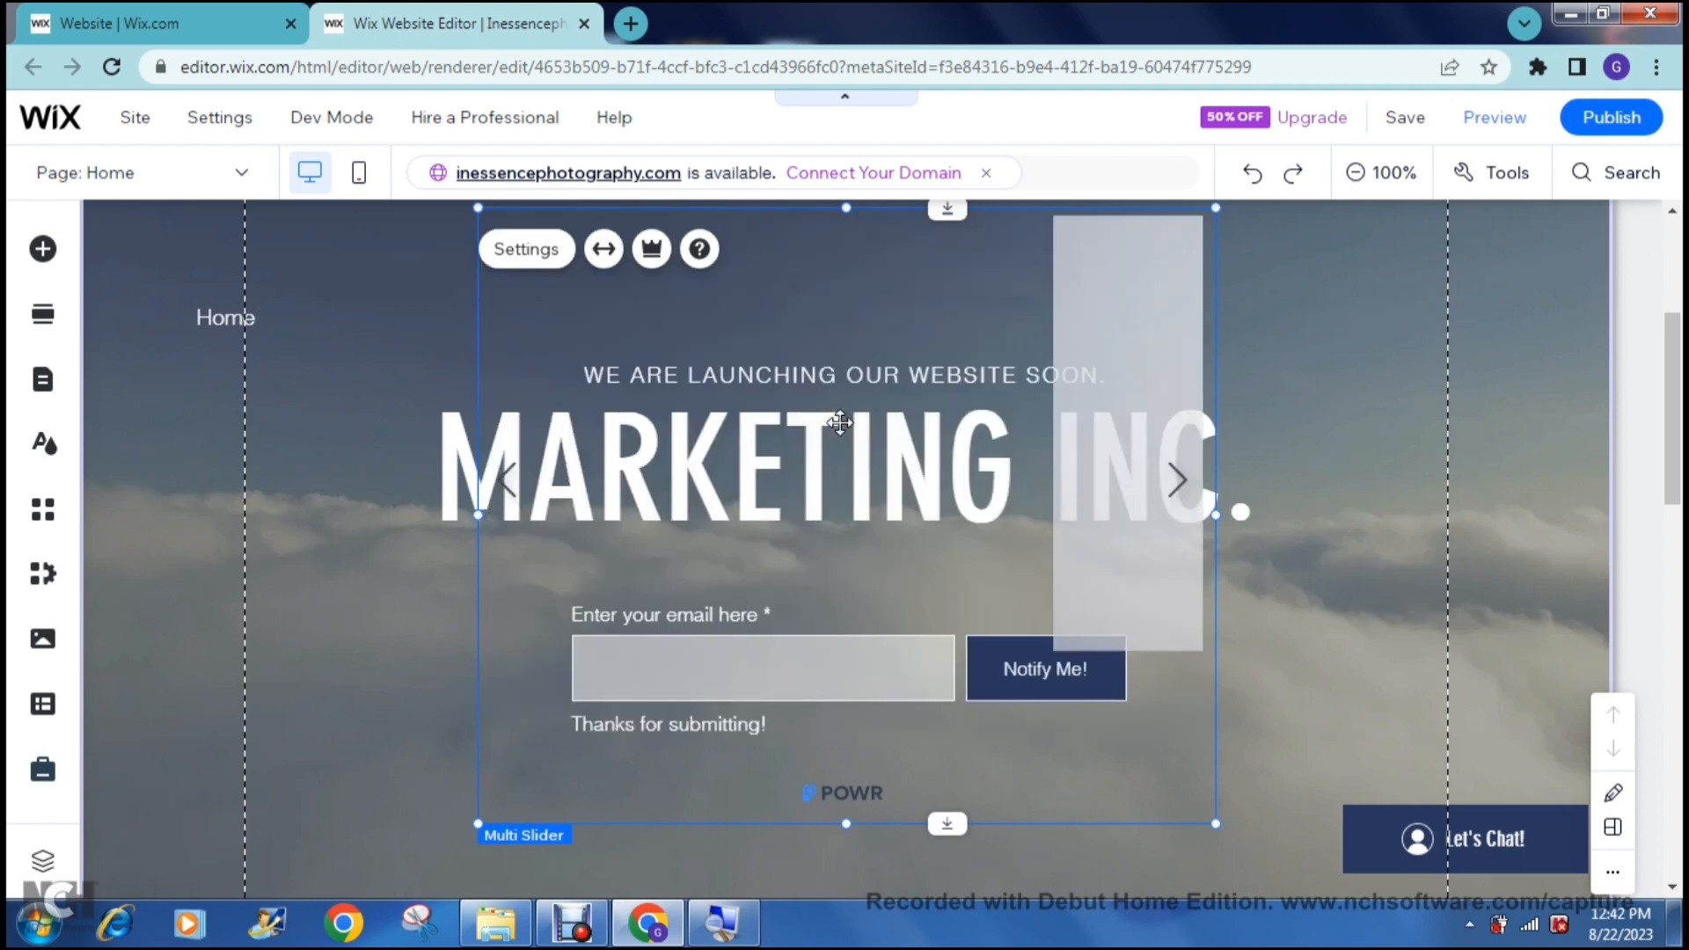
left_click(533, 263)
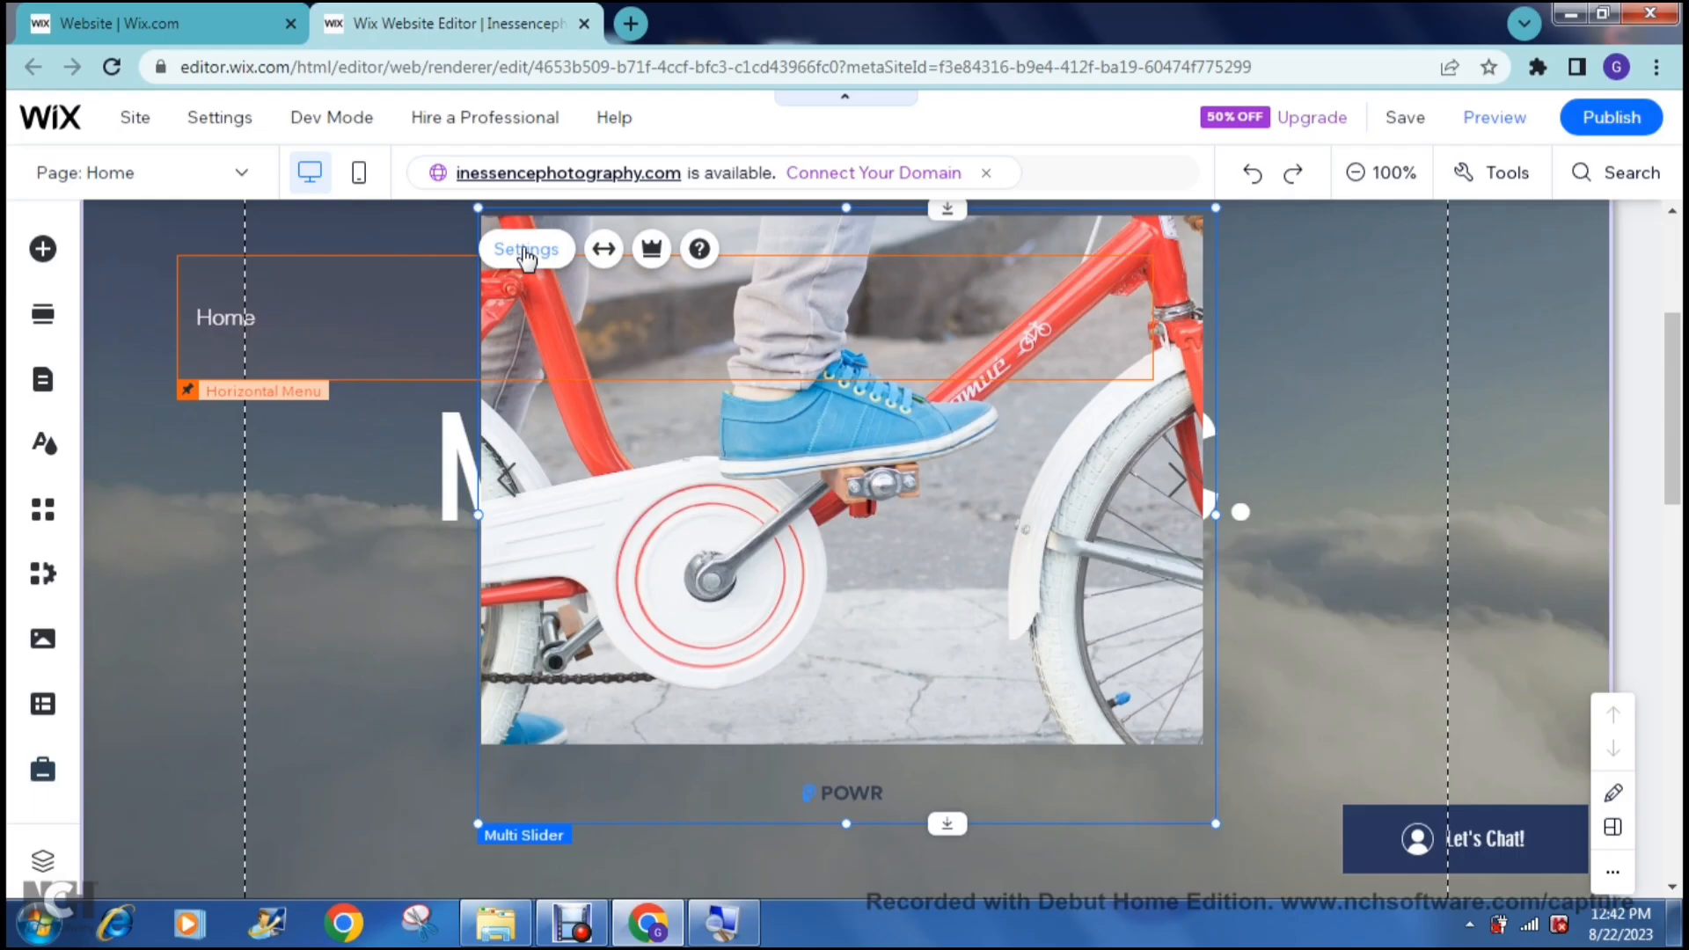
left_click(526, 255)
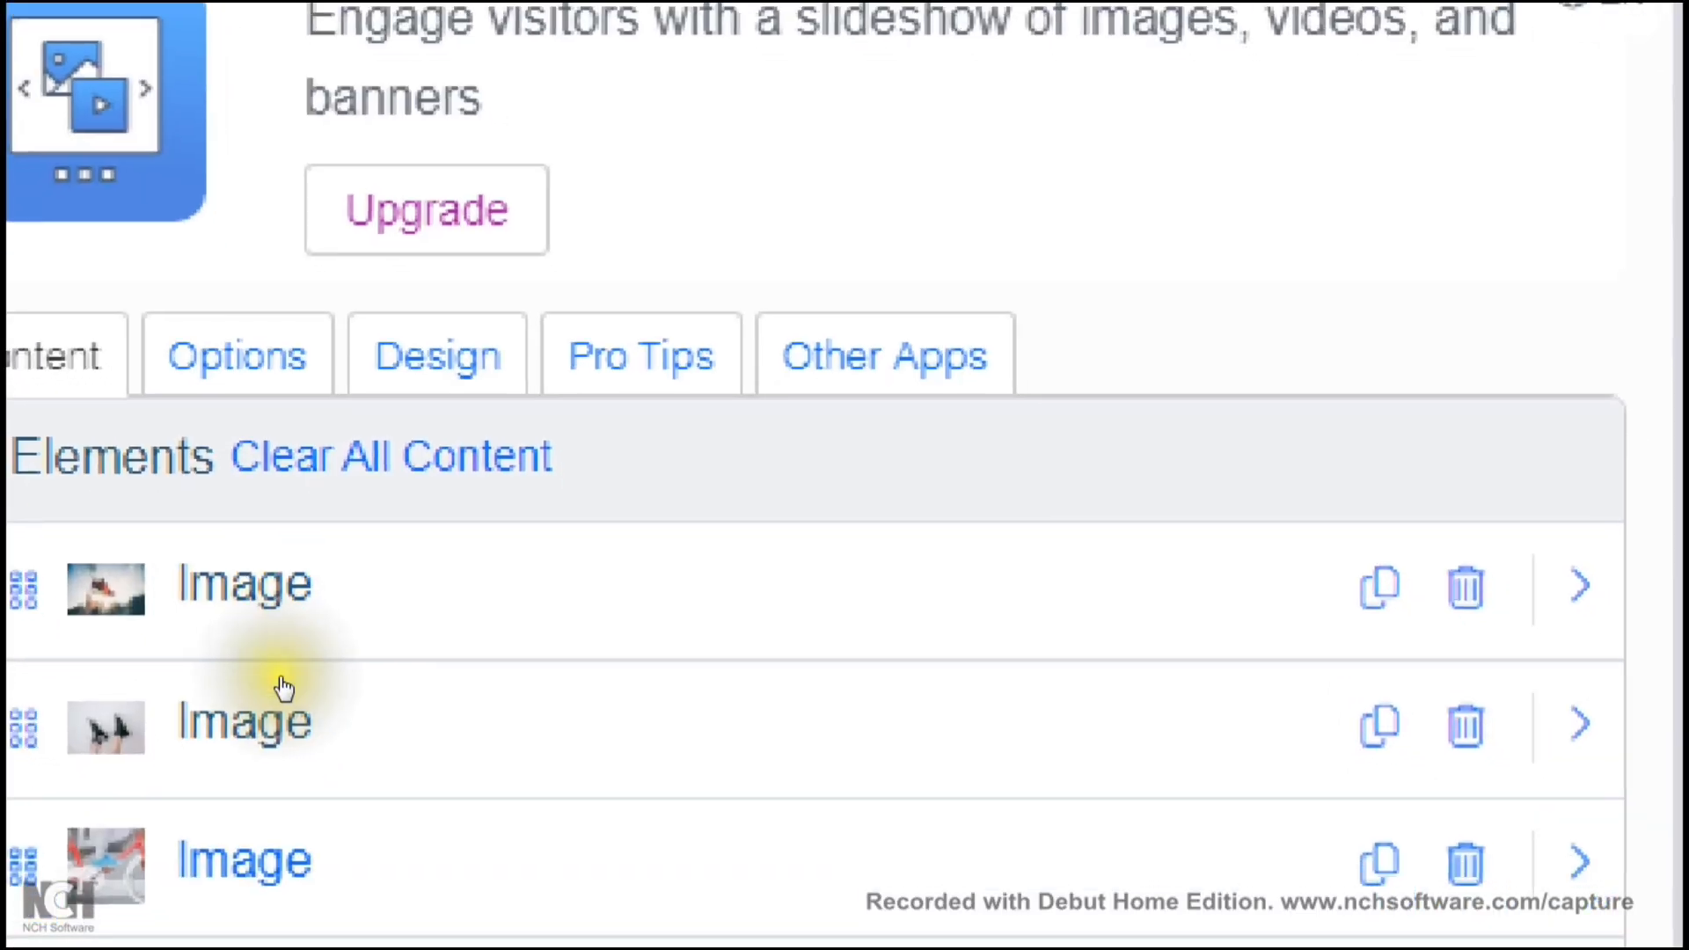
Move the black sneakers image to first place in the slider's elements and look through its image details.
left_click_drag(343, 613, 595, 527)
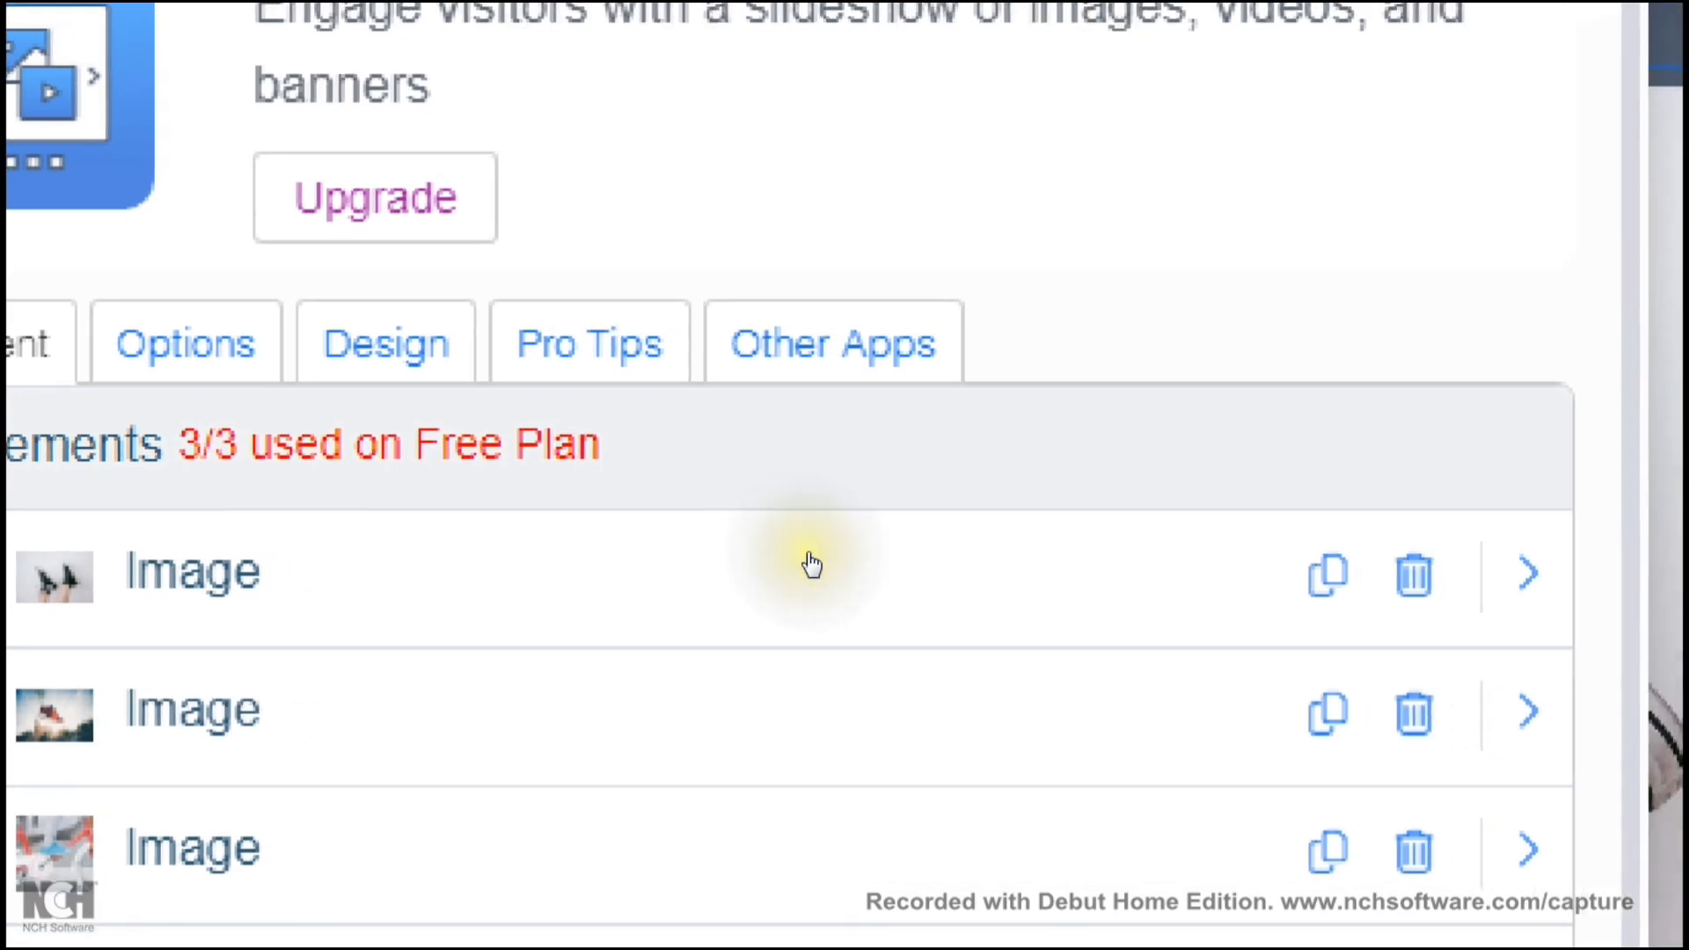
left_click(858, 560)
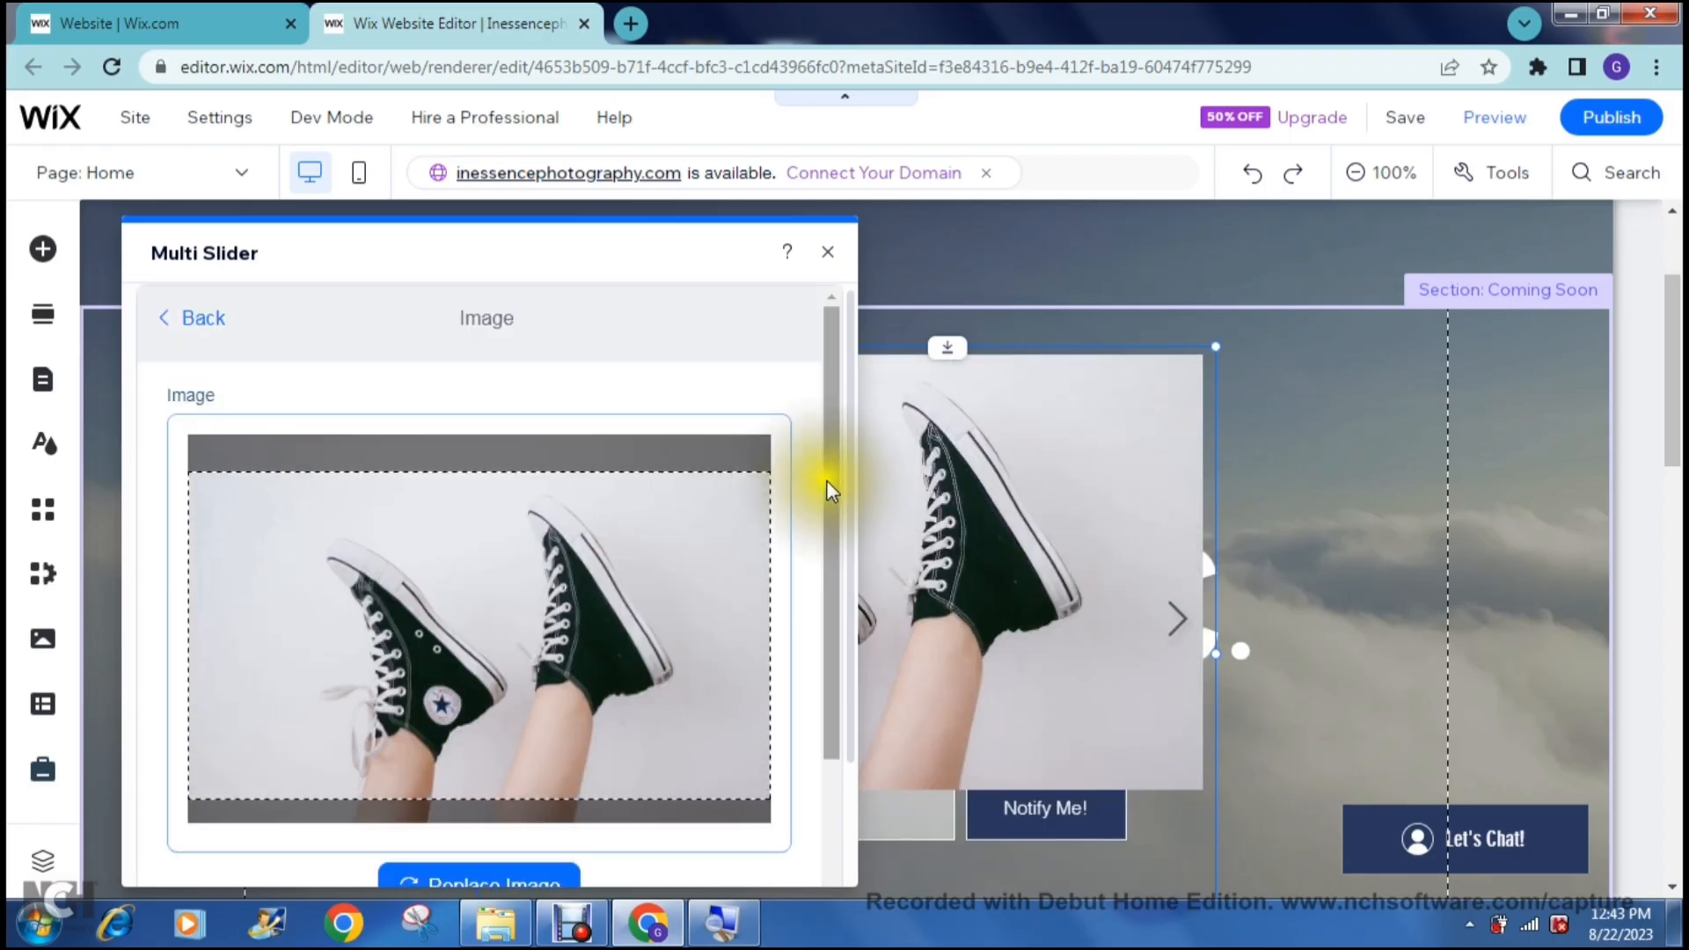
left_click_drag(831, 487, 829, 433)
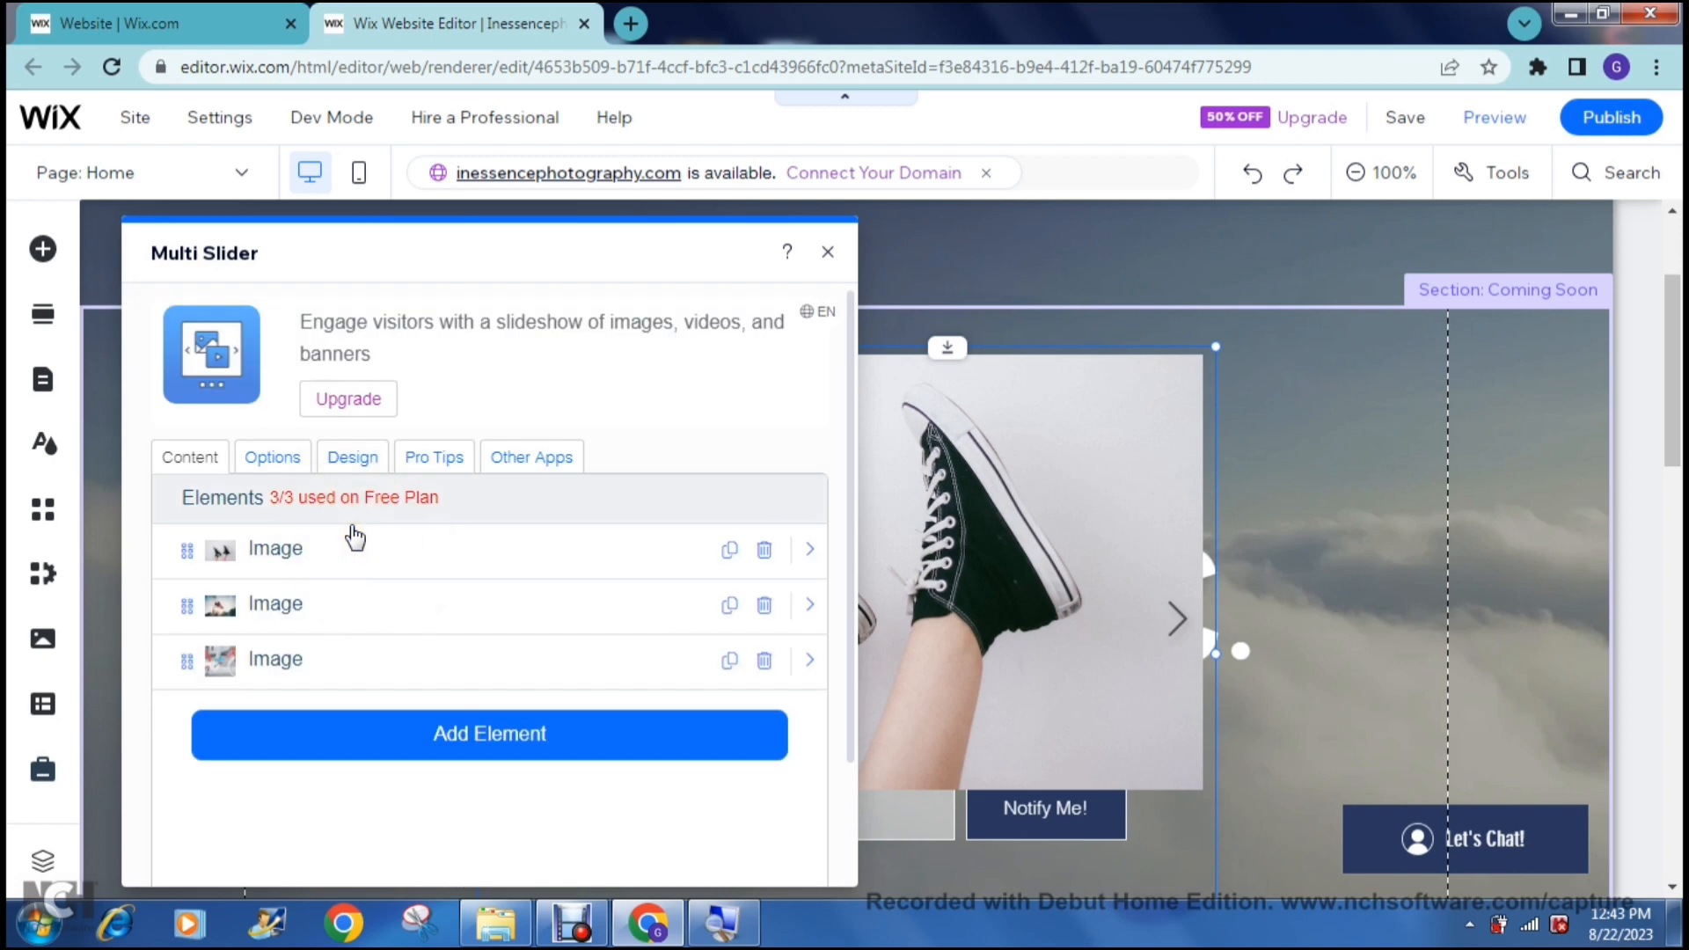
Delete all three sample images from the Multi Slider's elements.
left_click(765, 552)
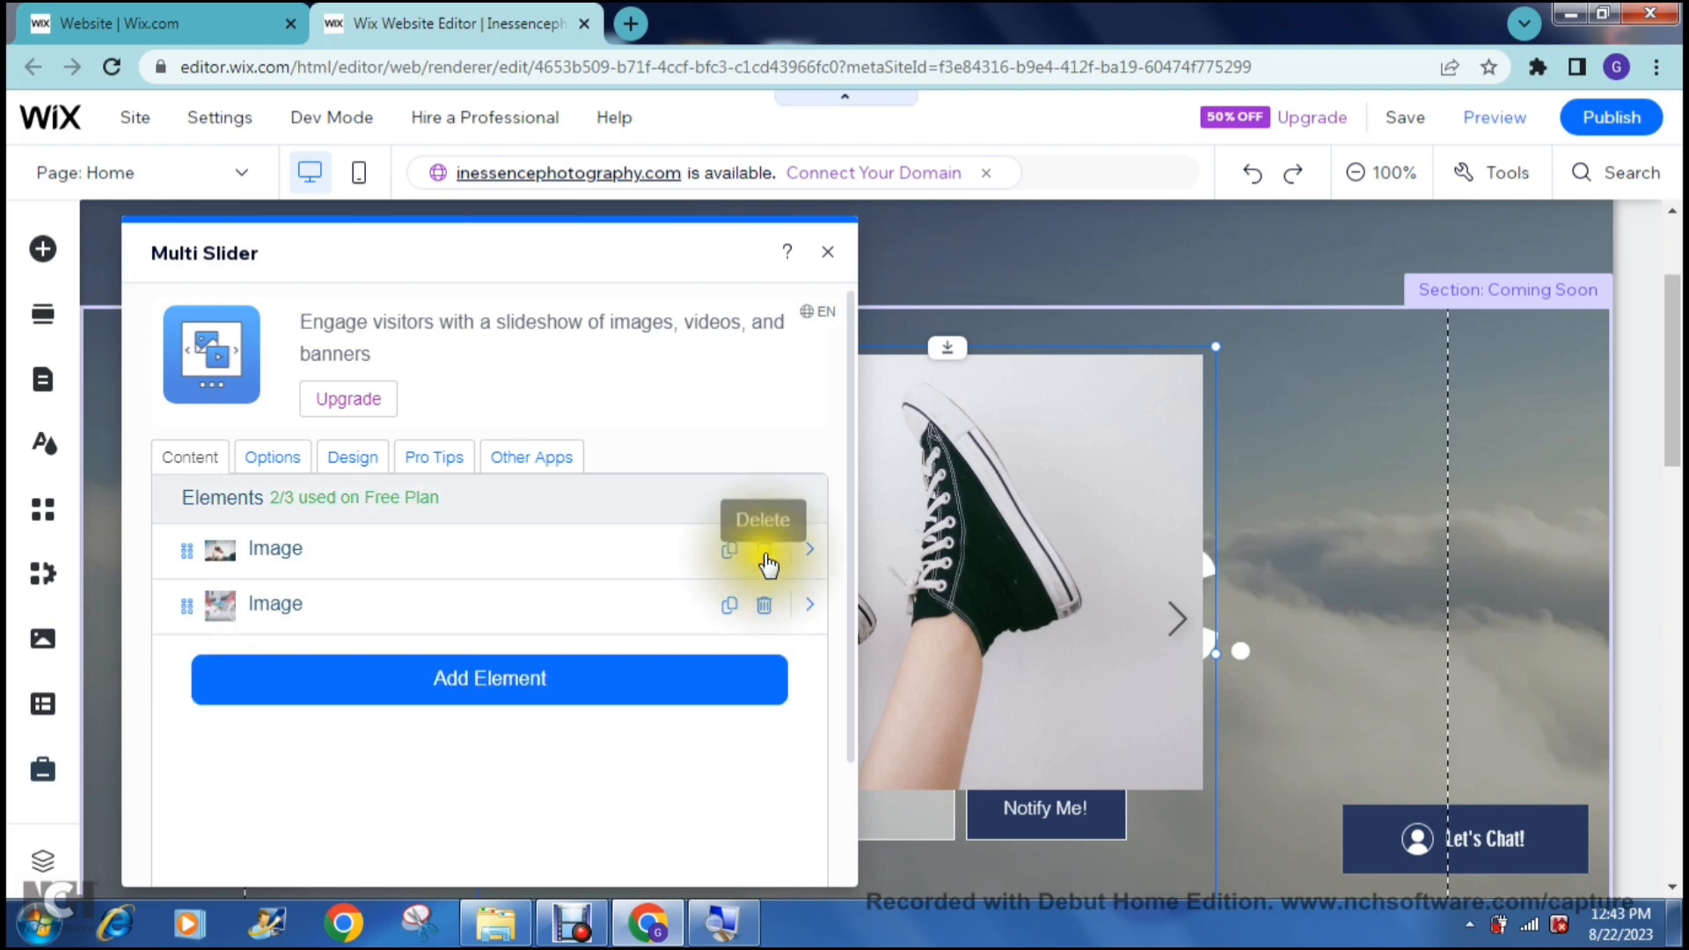
left_click(765, 552)
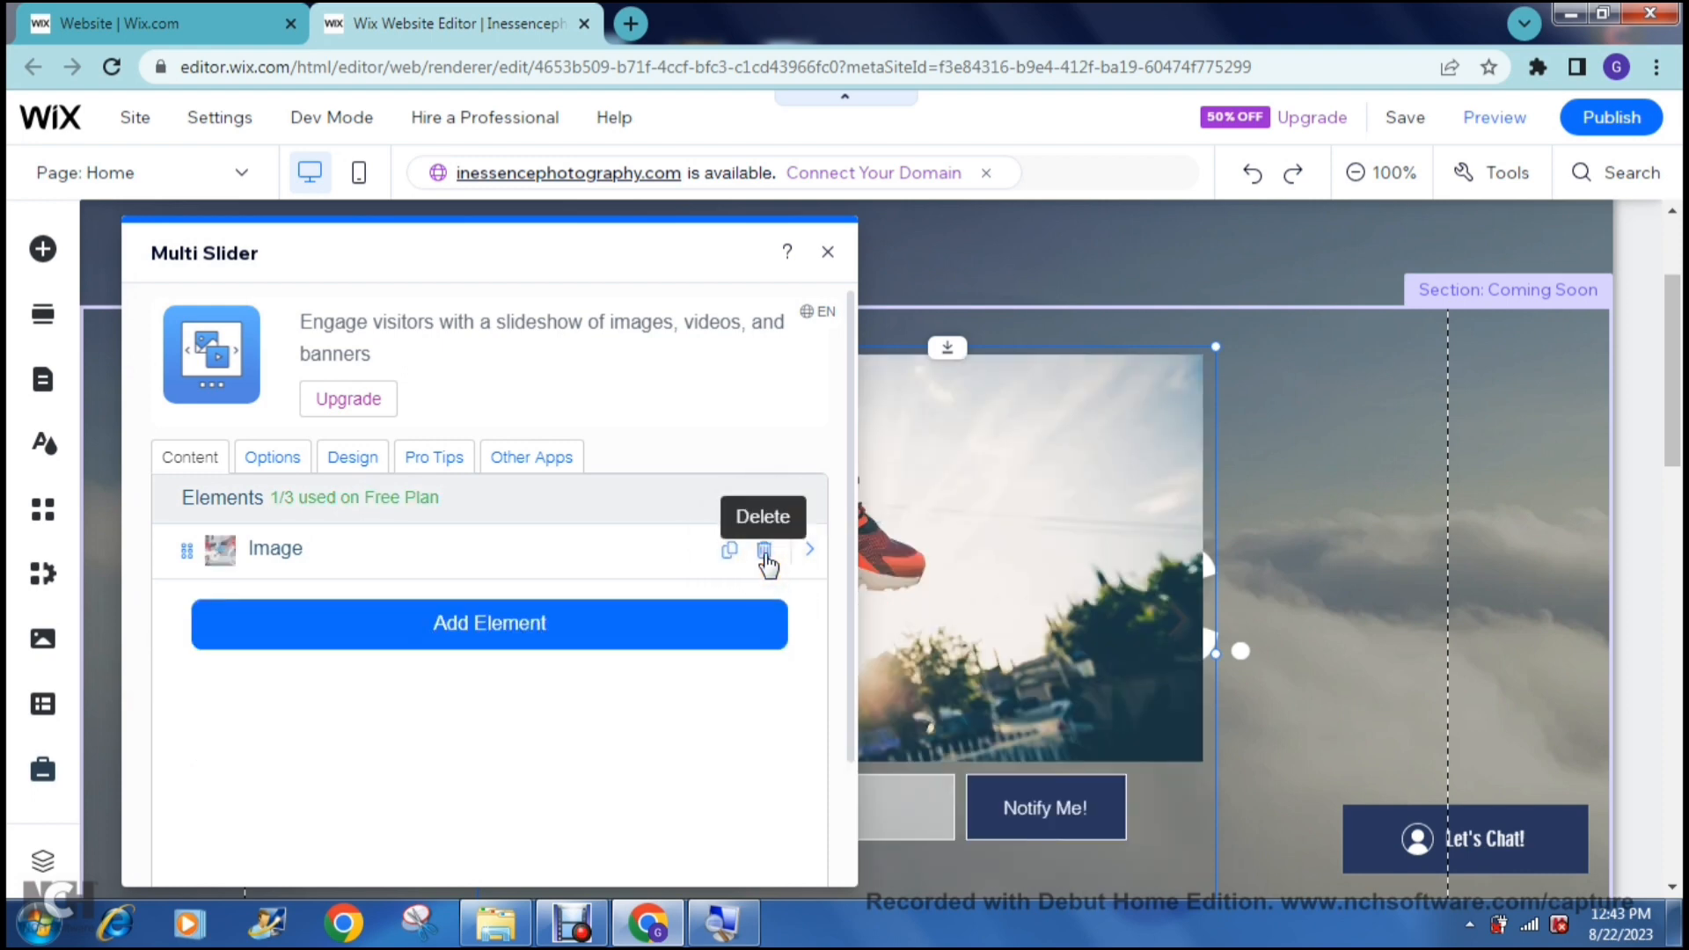
left_click(765, 553)
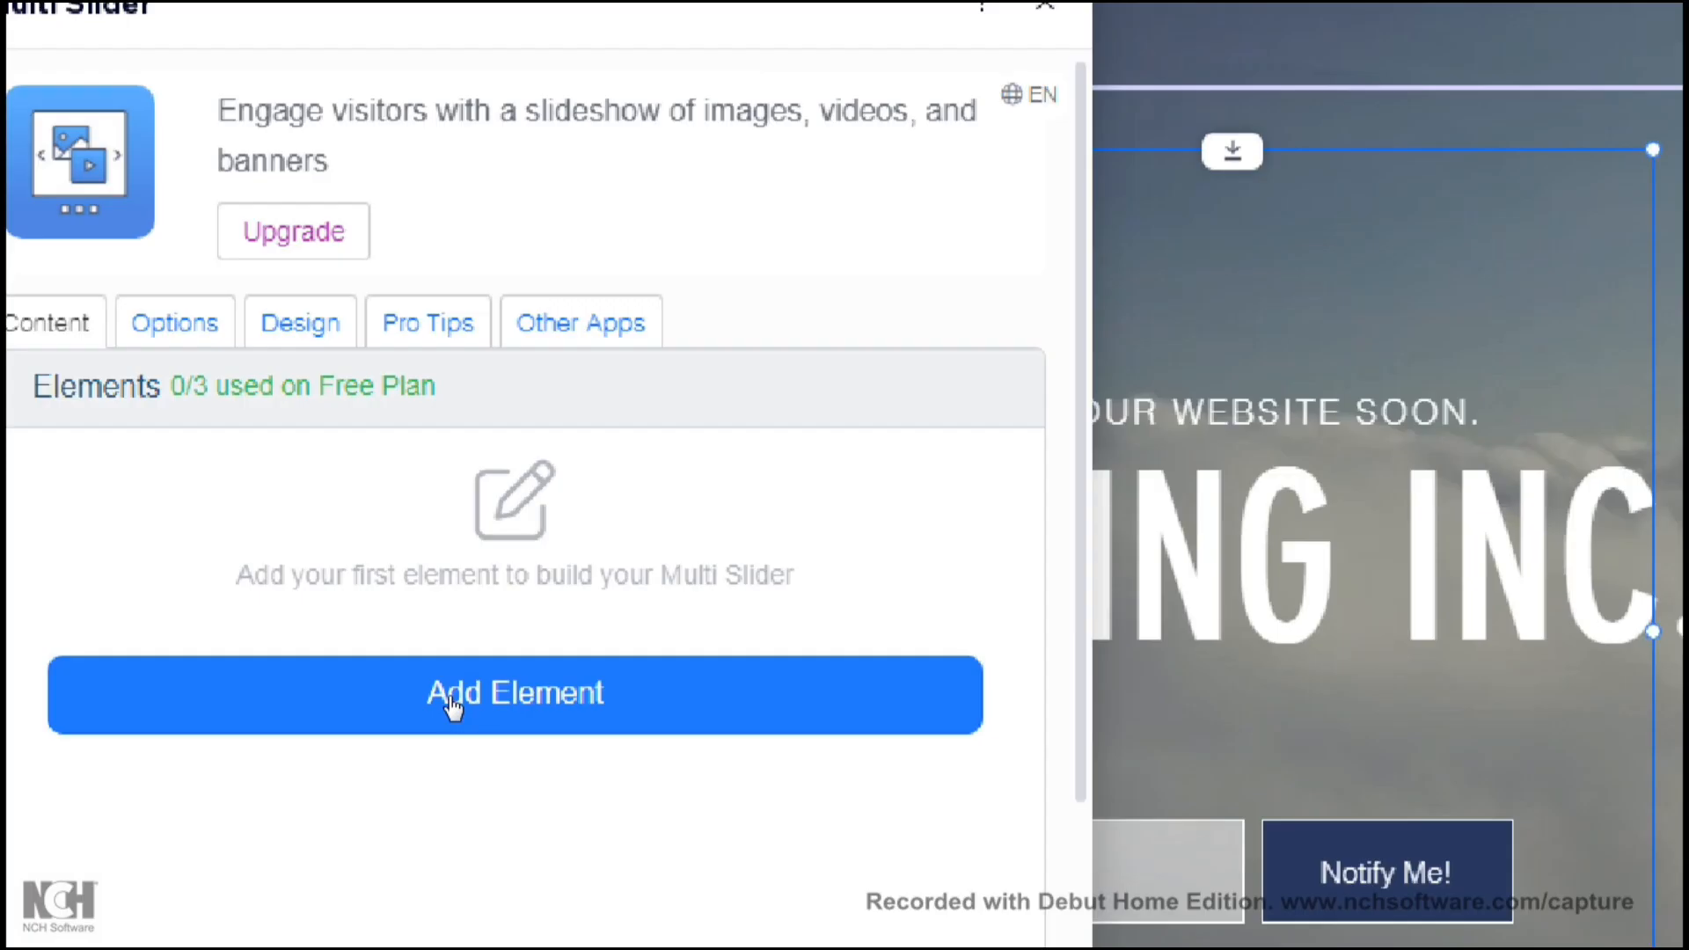
Add an image element to the Multi Slider and open the media upload sources for its picture.
left_click(451, 699)
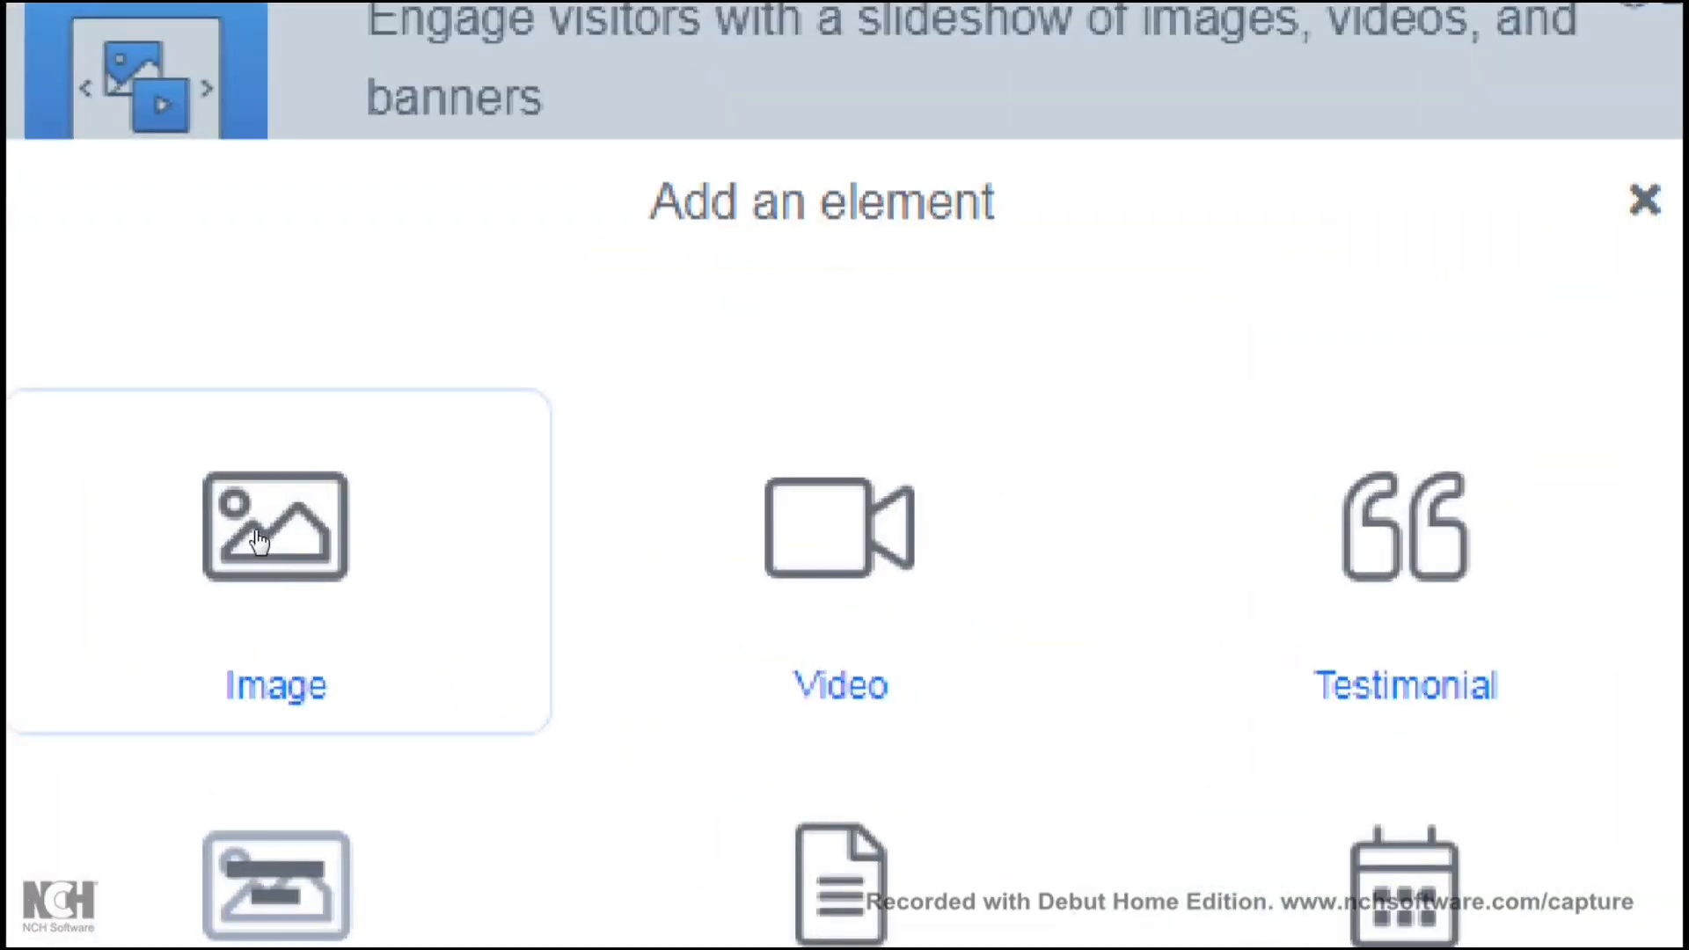
left_click(258, 539)
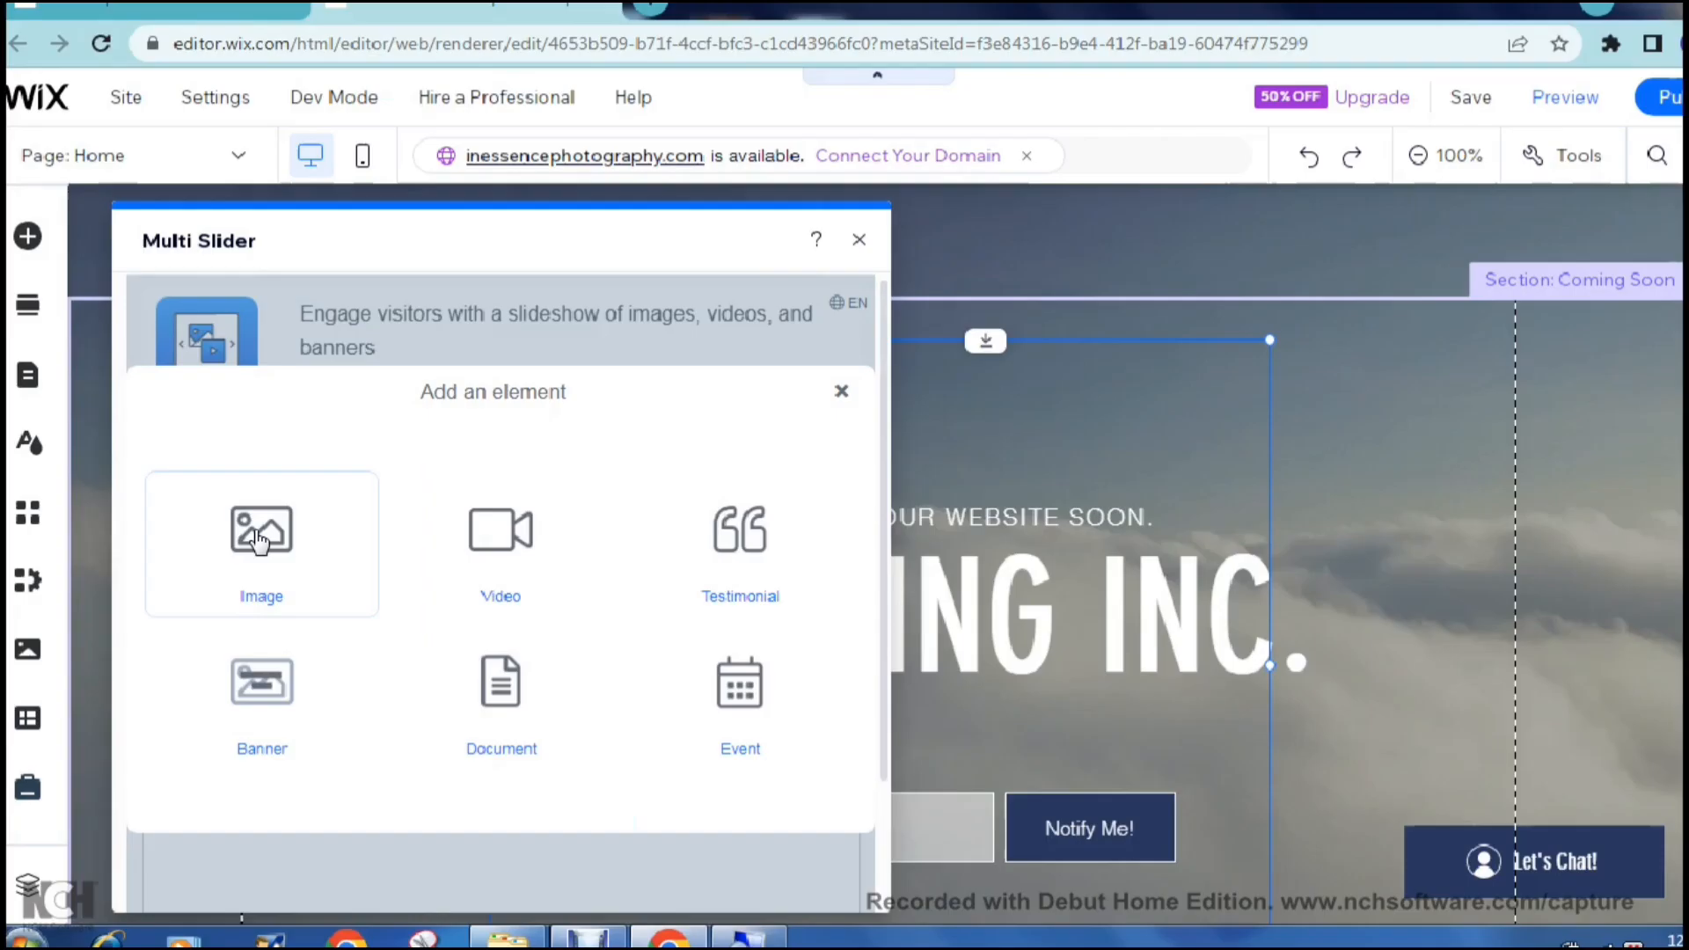
left_click(258, 540)
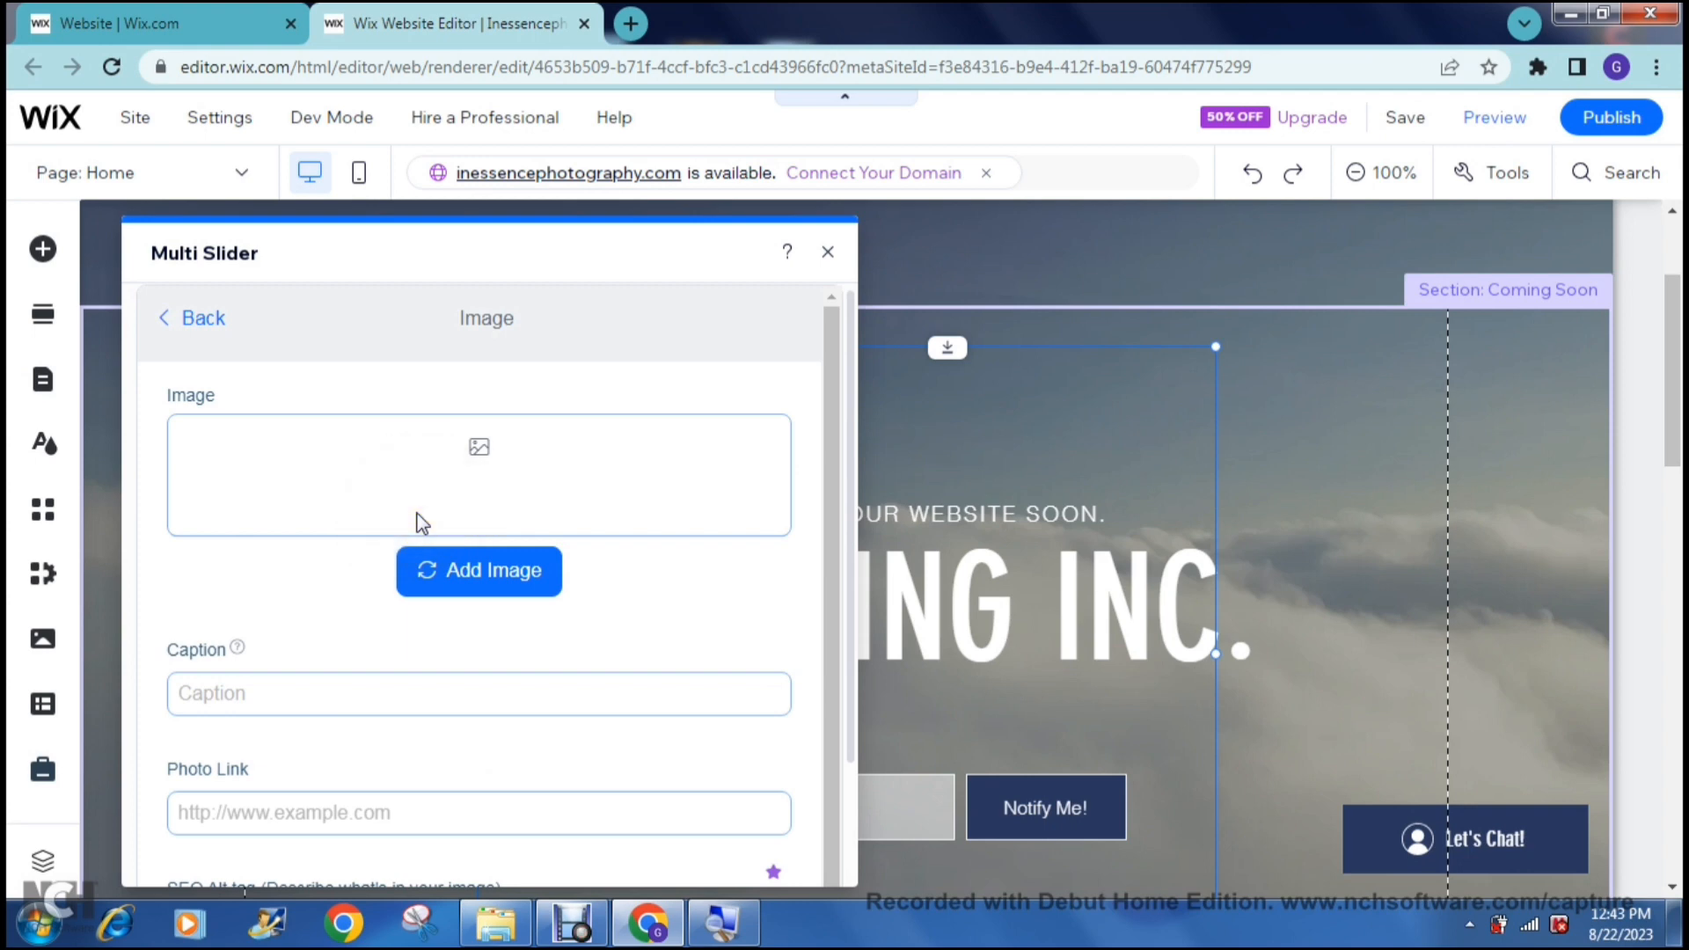
left_click(487, 583)
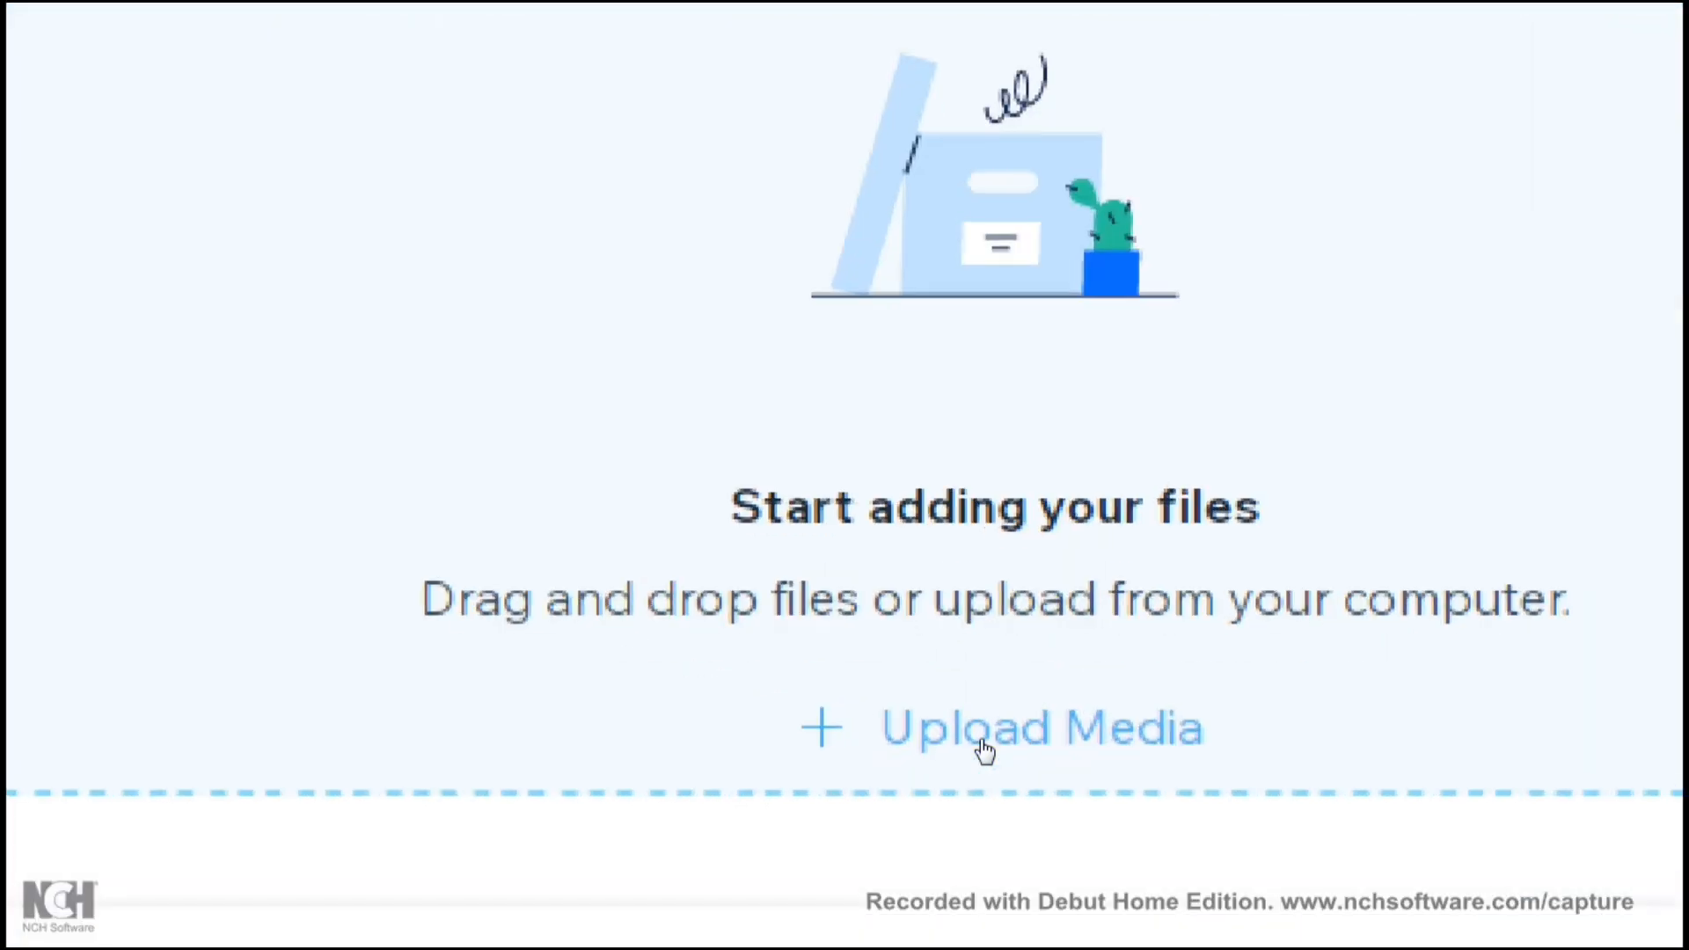
left_click(983, 748)
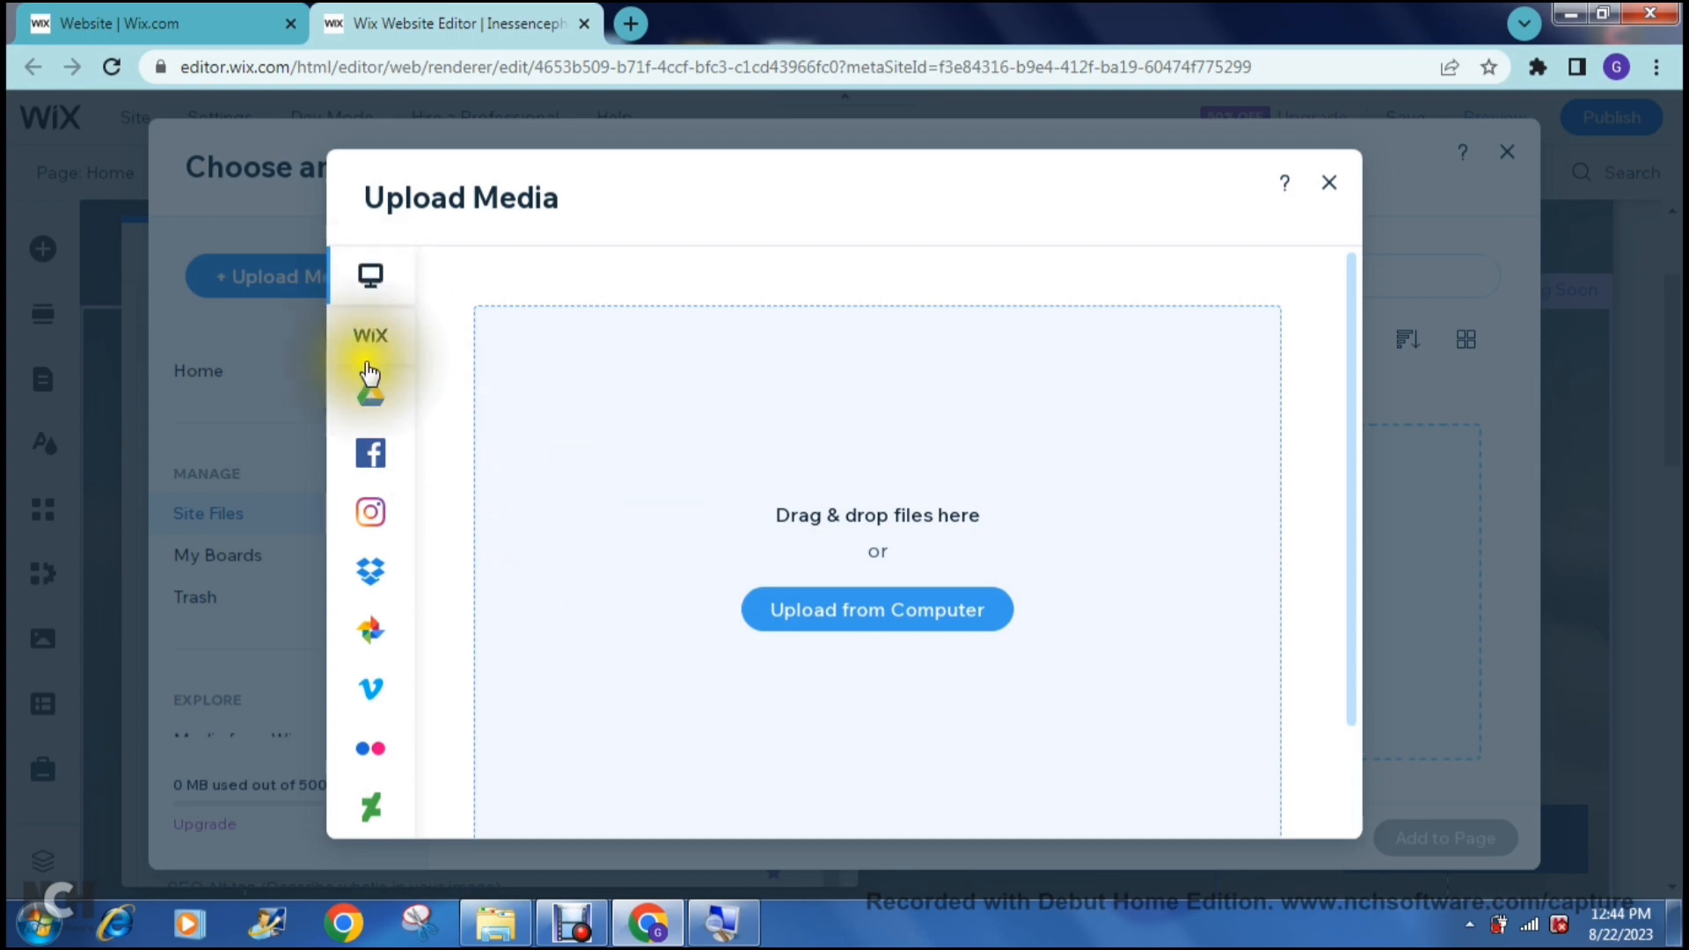
mouse_move(368, 396)
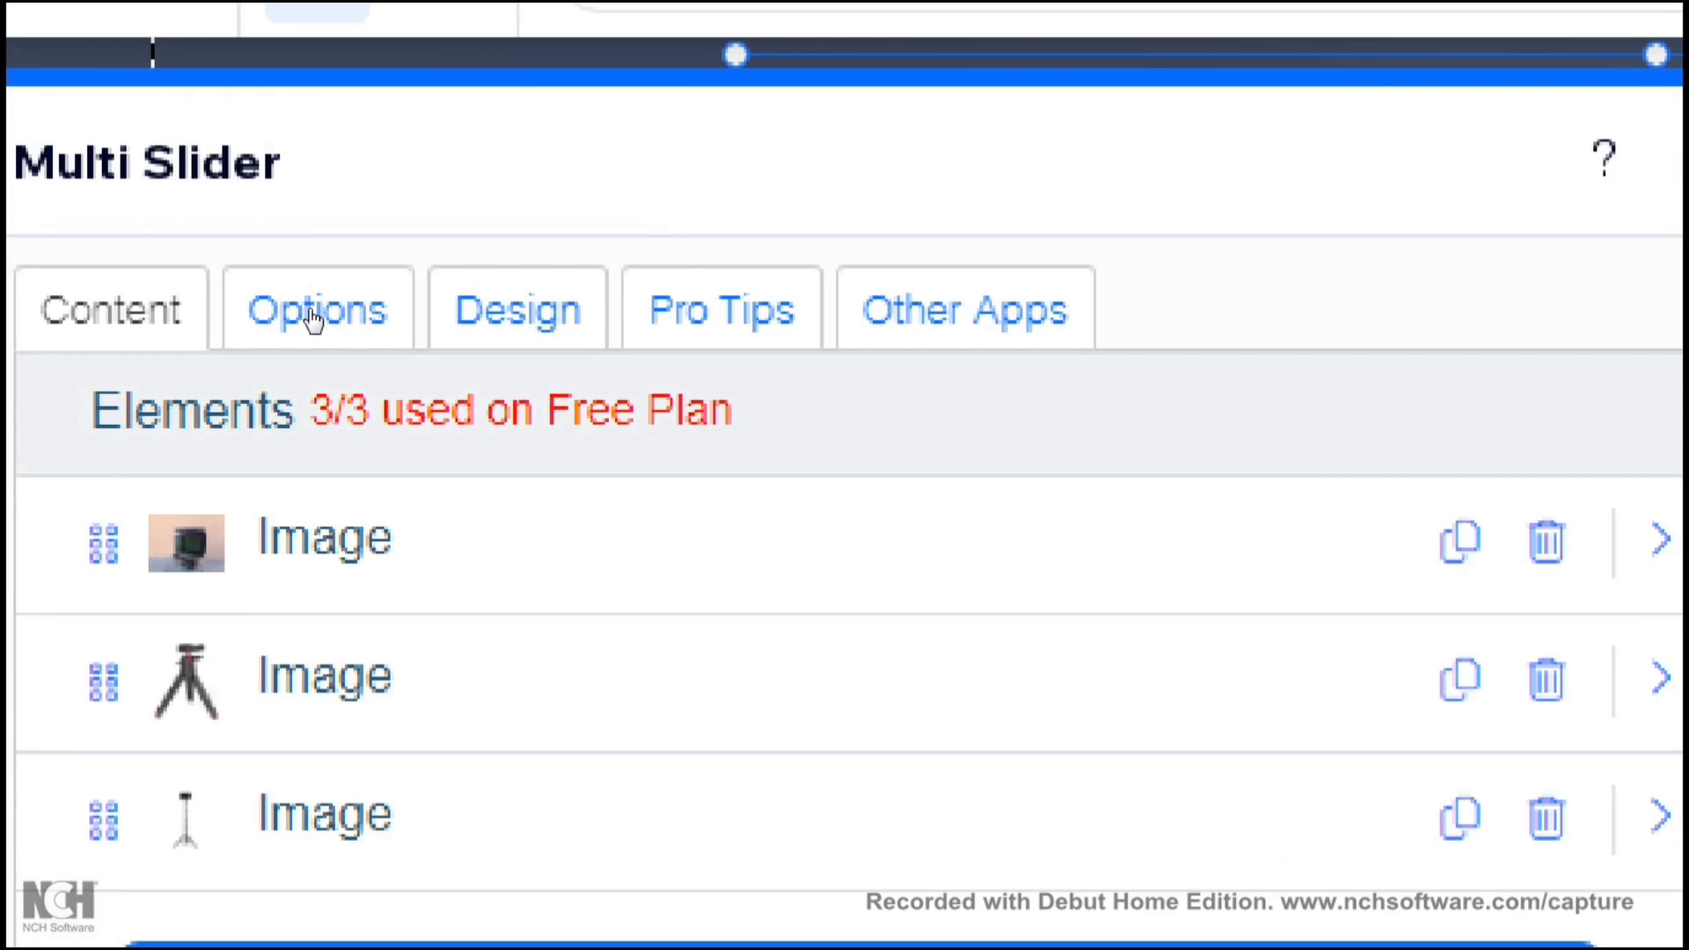
Try the Slide transition on the Multi Slider, choose Fade instead and save the choice.
left_click(312, 317)
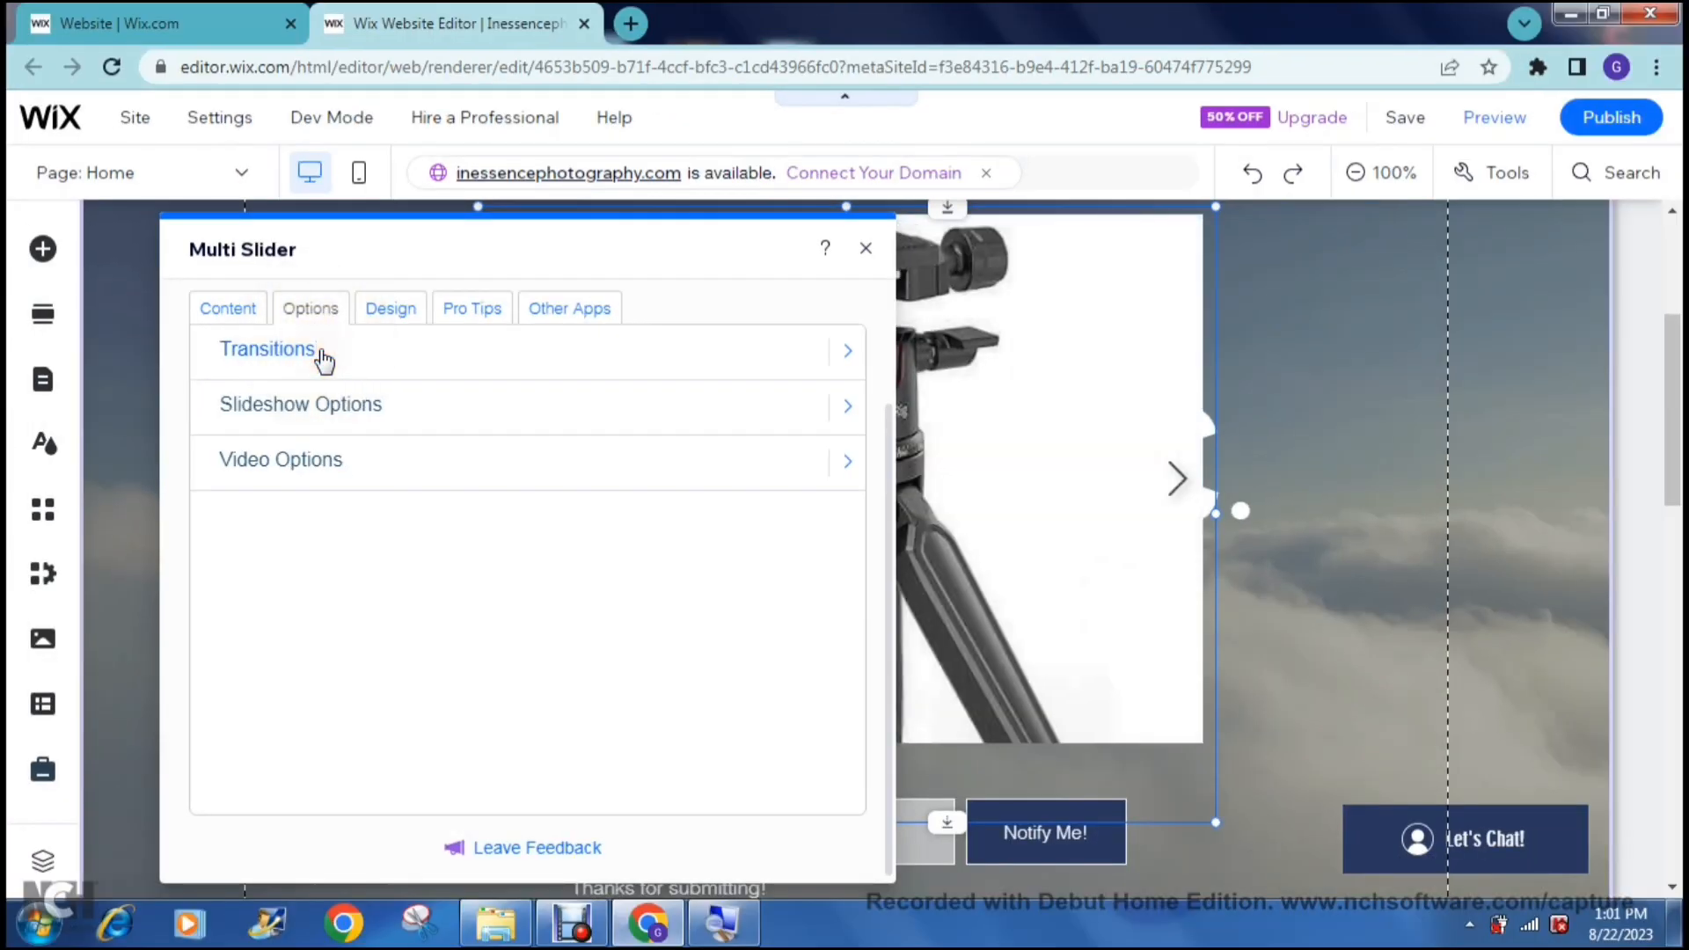
left_click(321, 356)
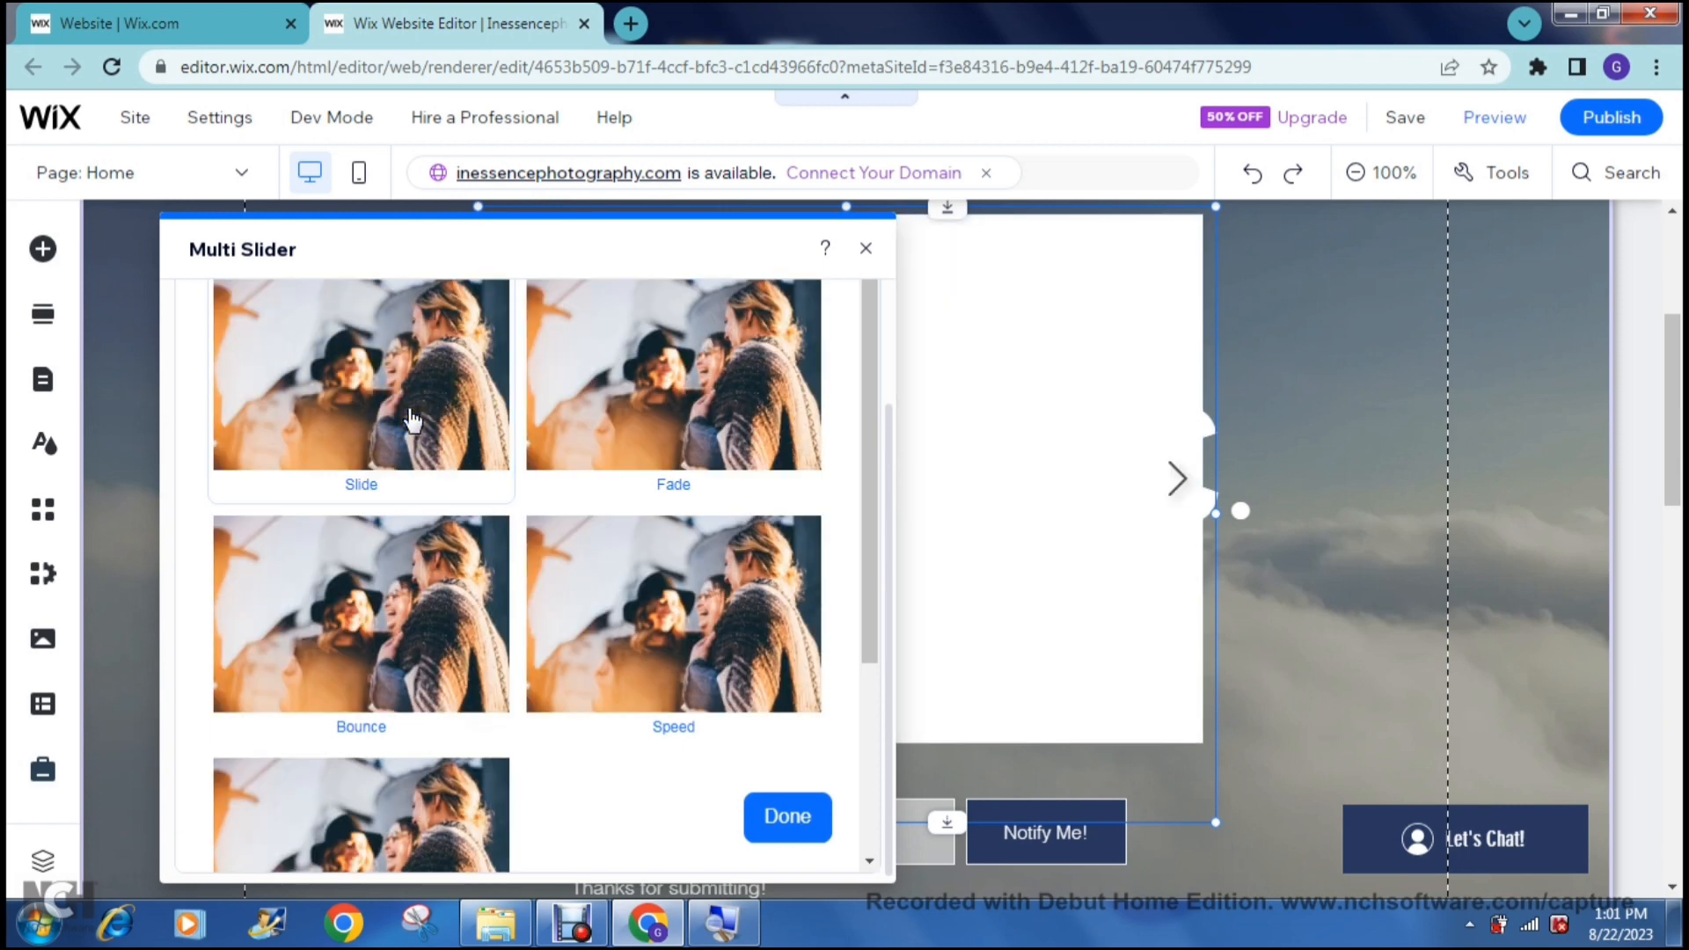
left_click(412, 421)
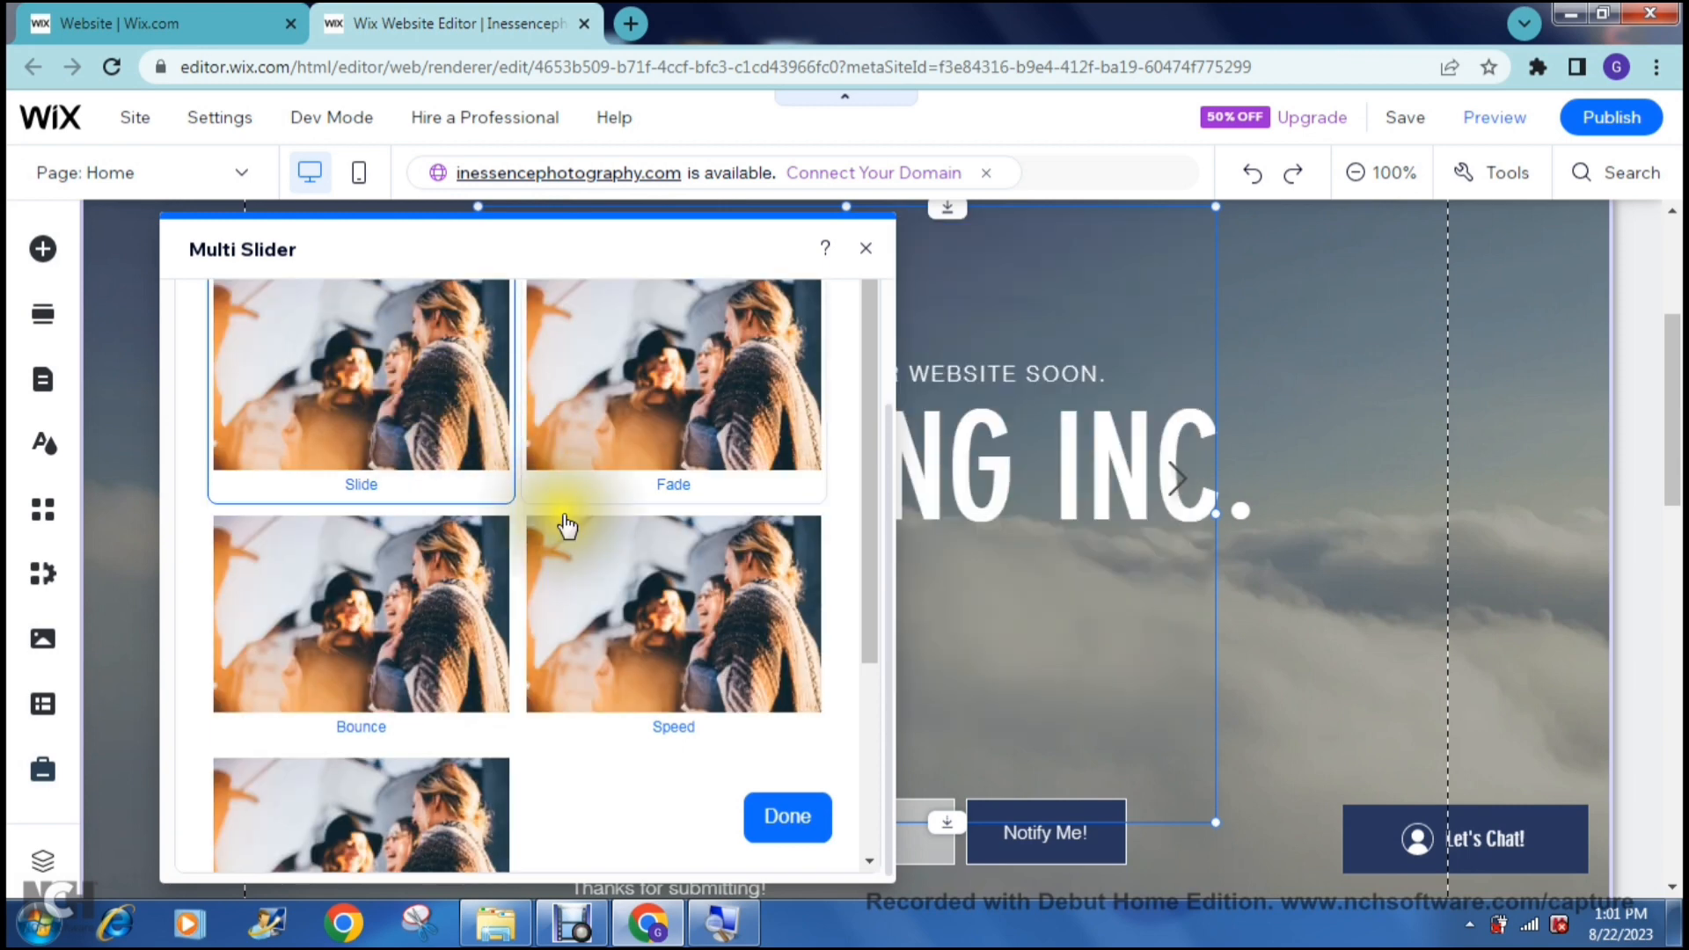
left_click(605, 619)
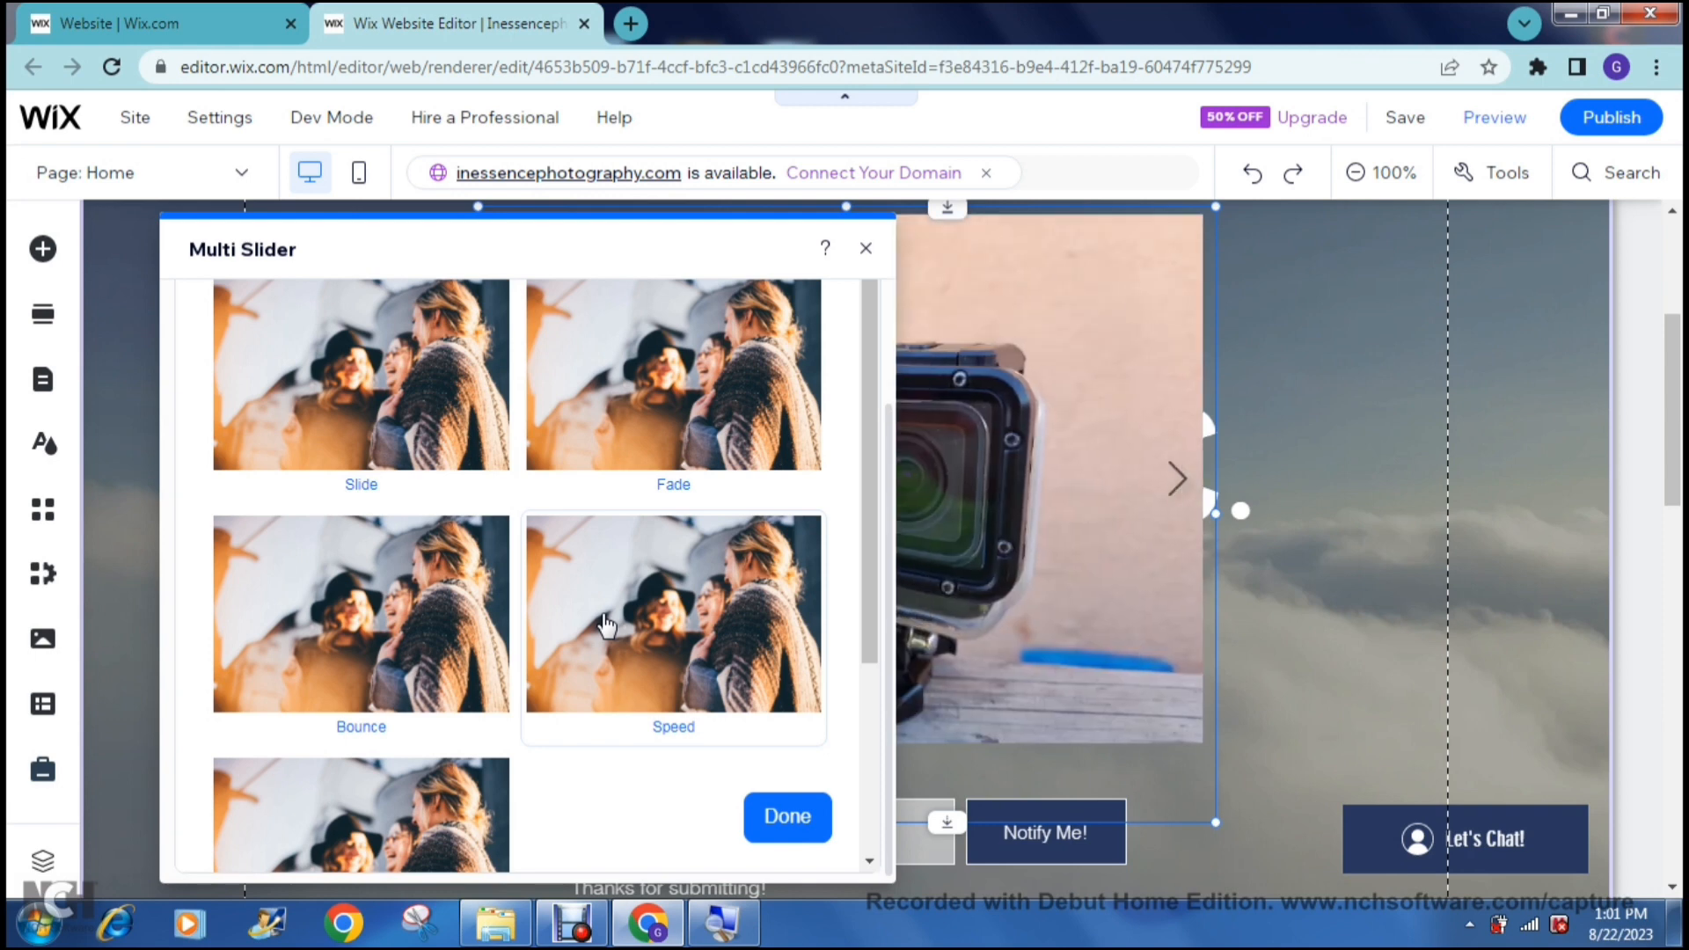
left_click(648, 409)
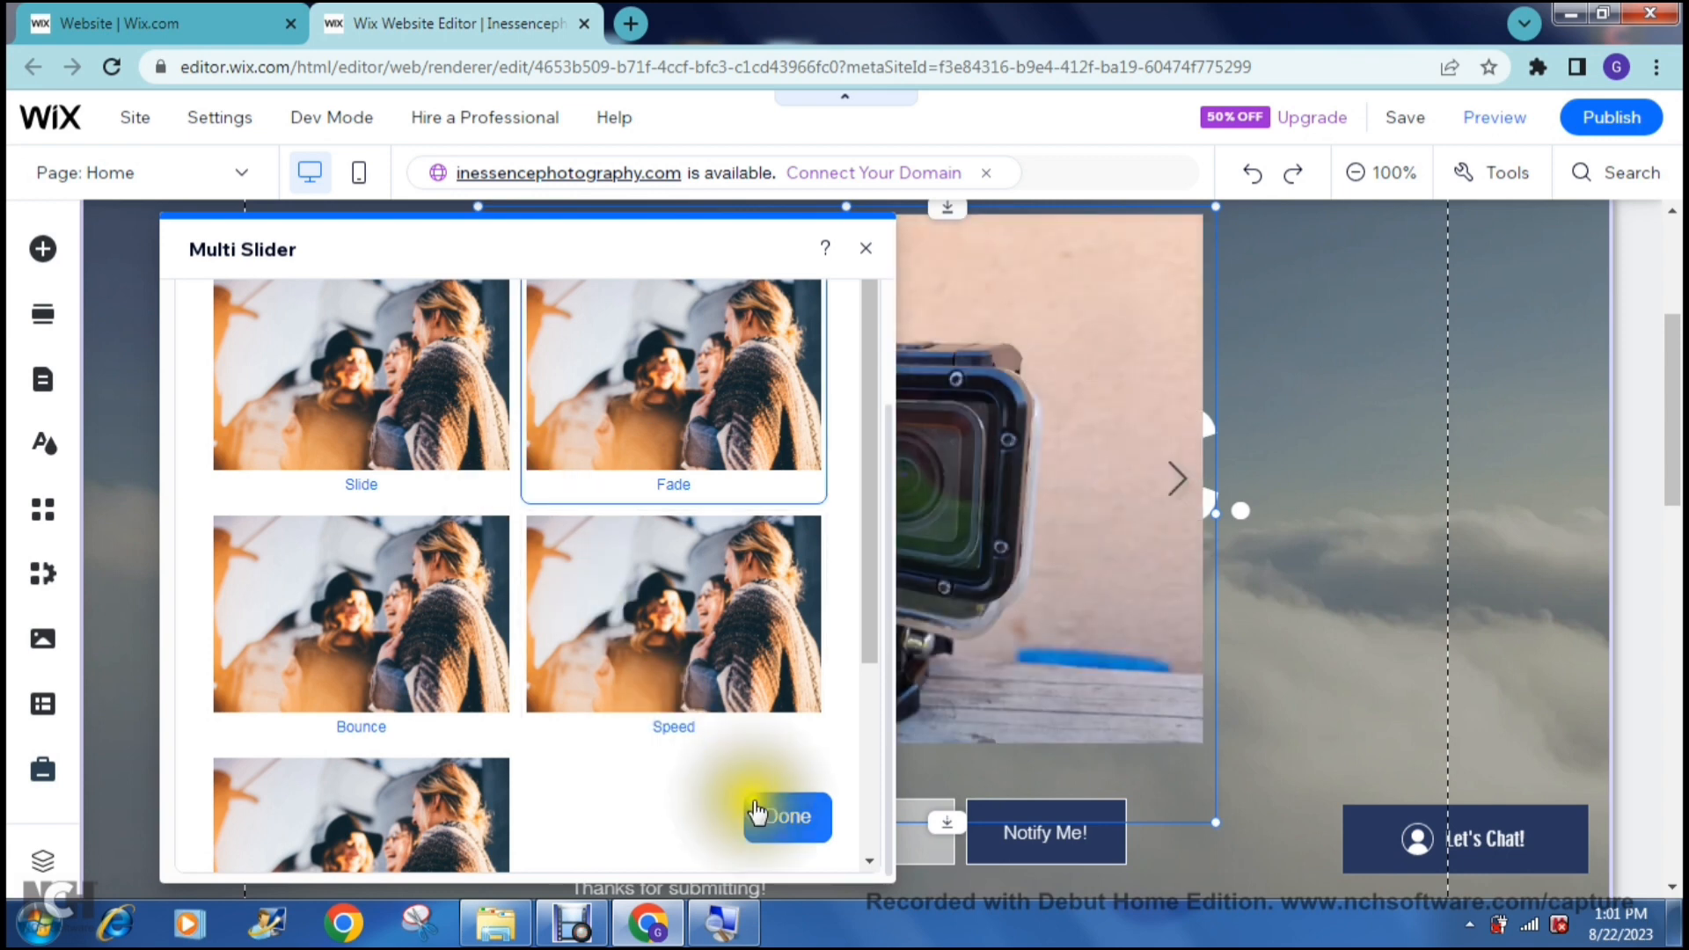
left_click(762, 813)
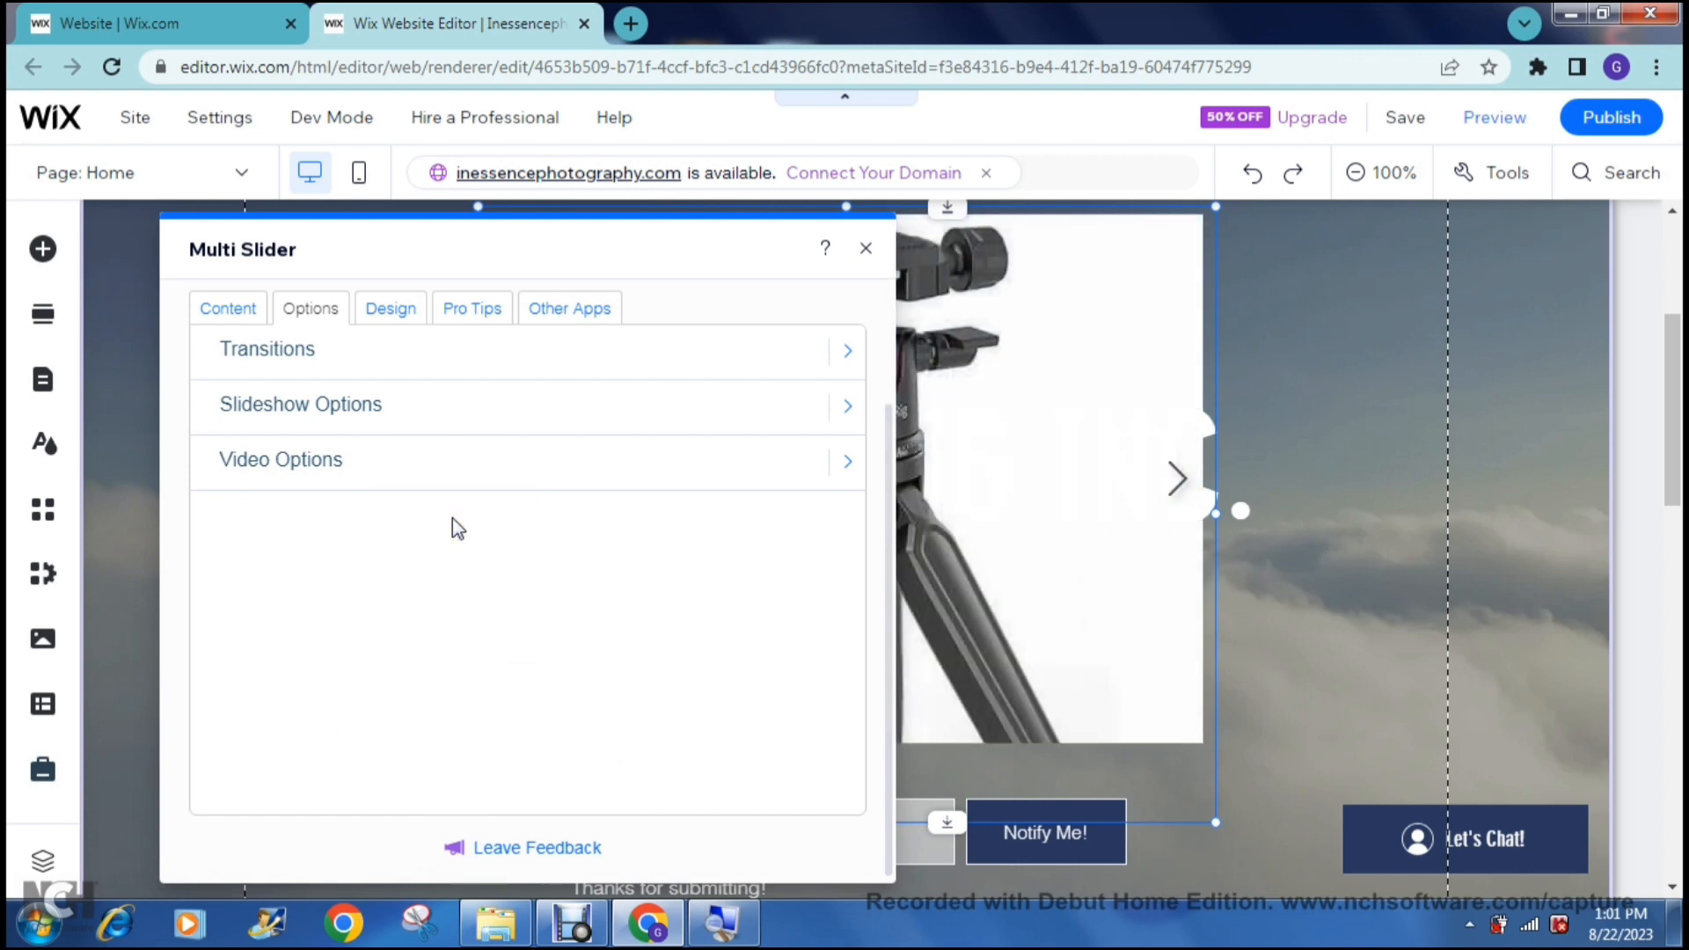
Review the Multi Slider's Slideshow Options, trying to edit the seconds to display each slide.
left_click(382, 407)
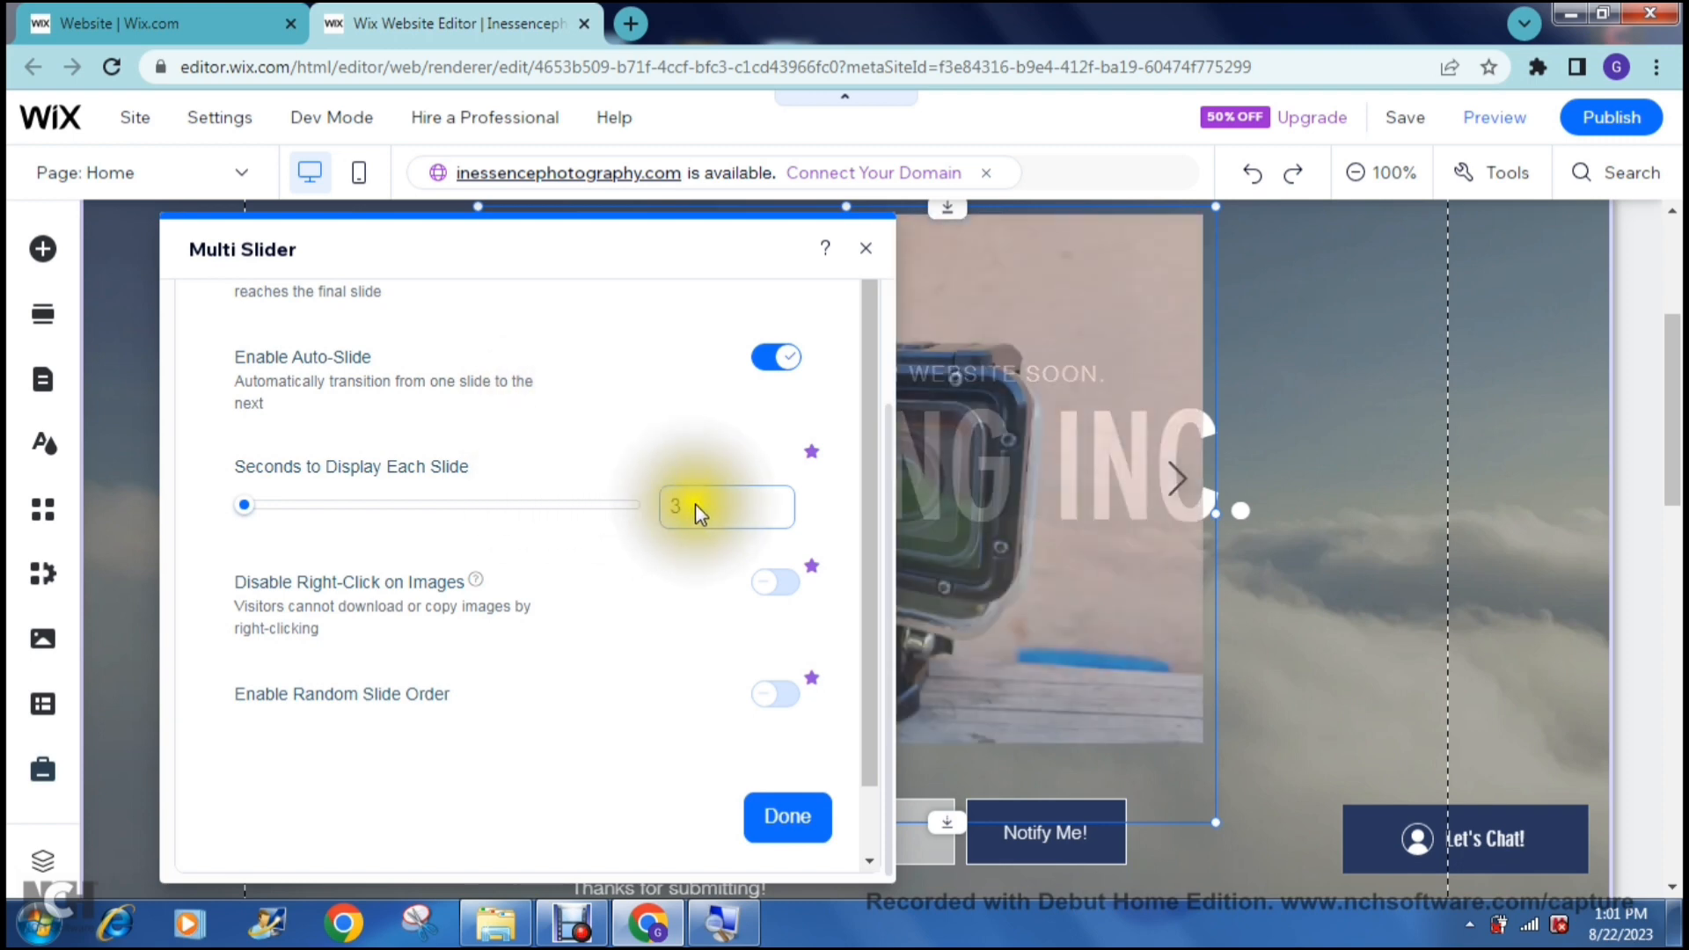
left_click(695, 506)
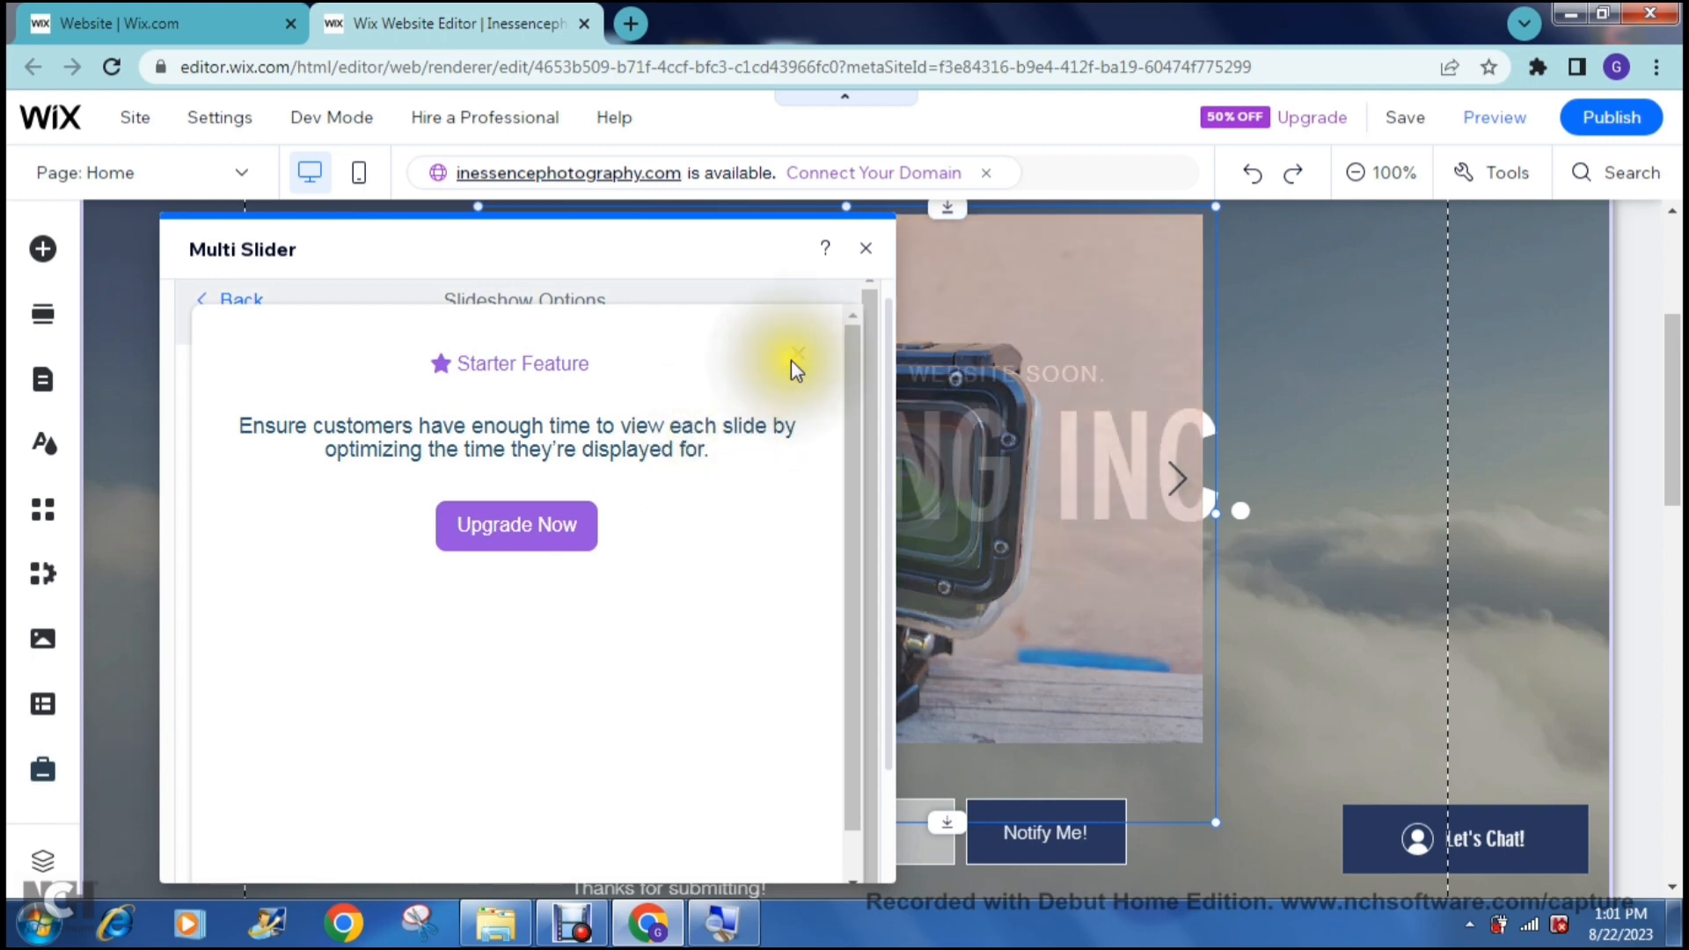
left_click(792, 356)
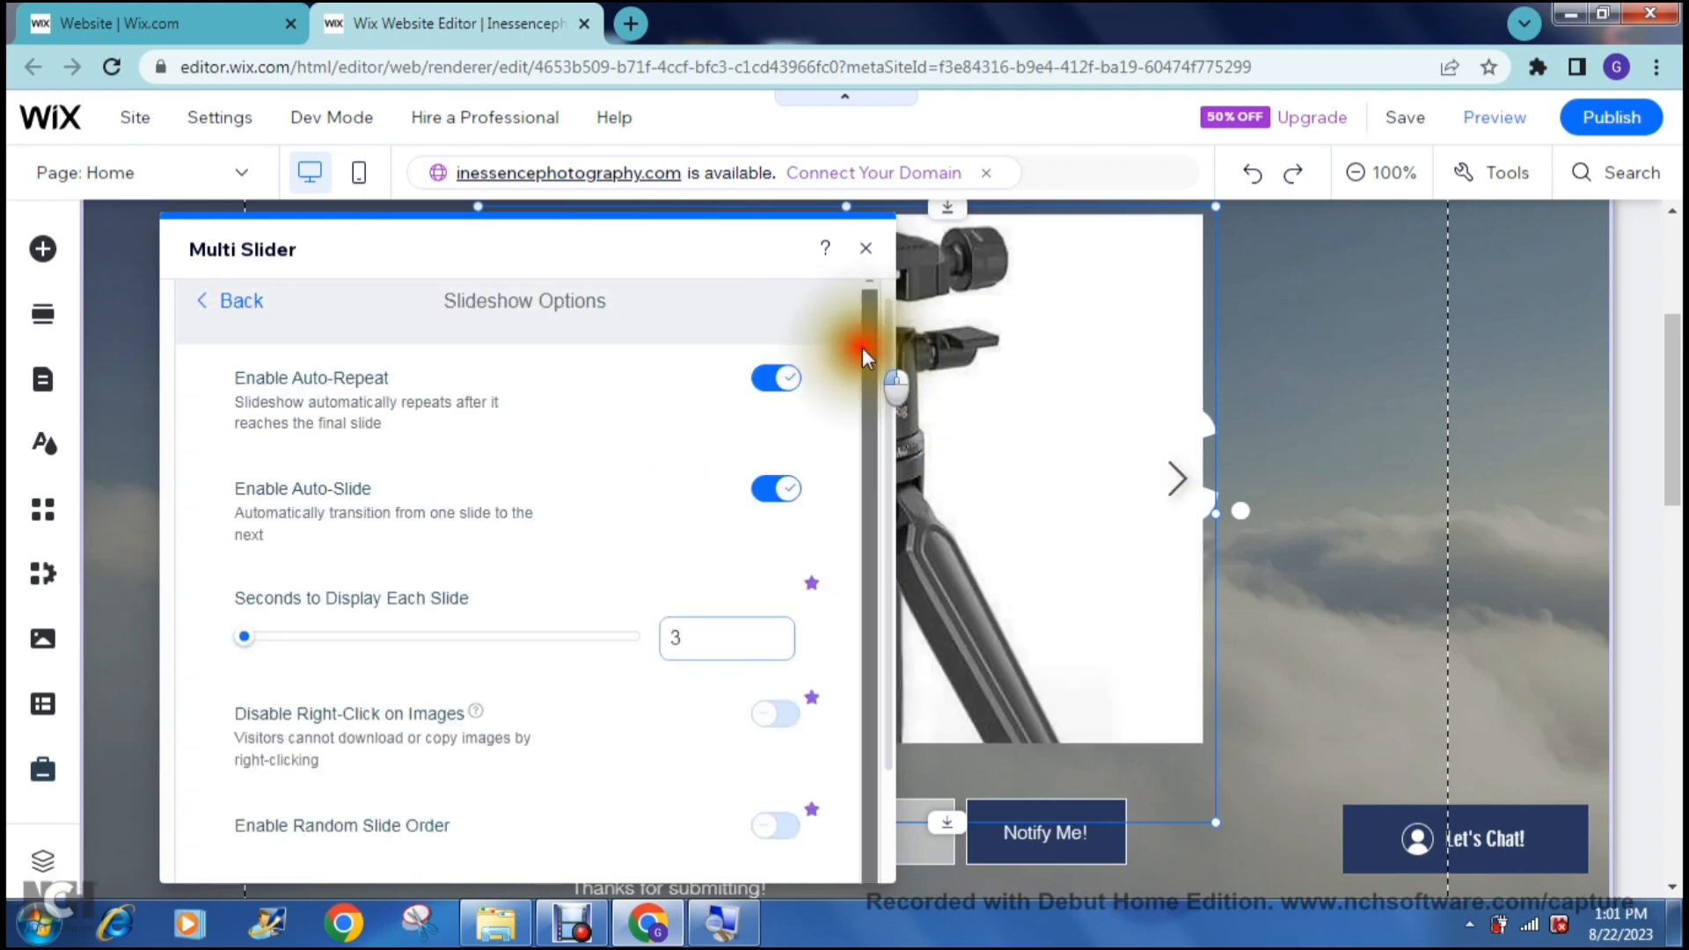
left_click_drag(862, 347, 860, 420)
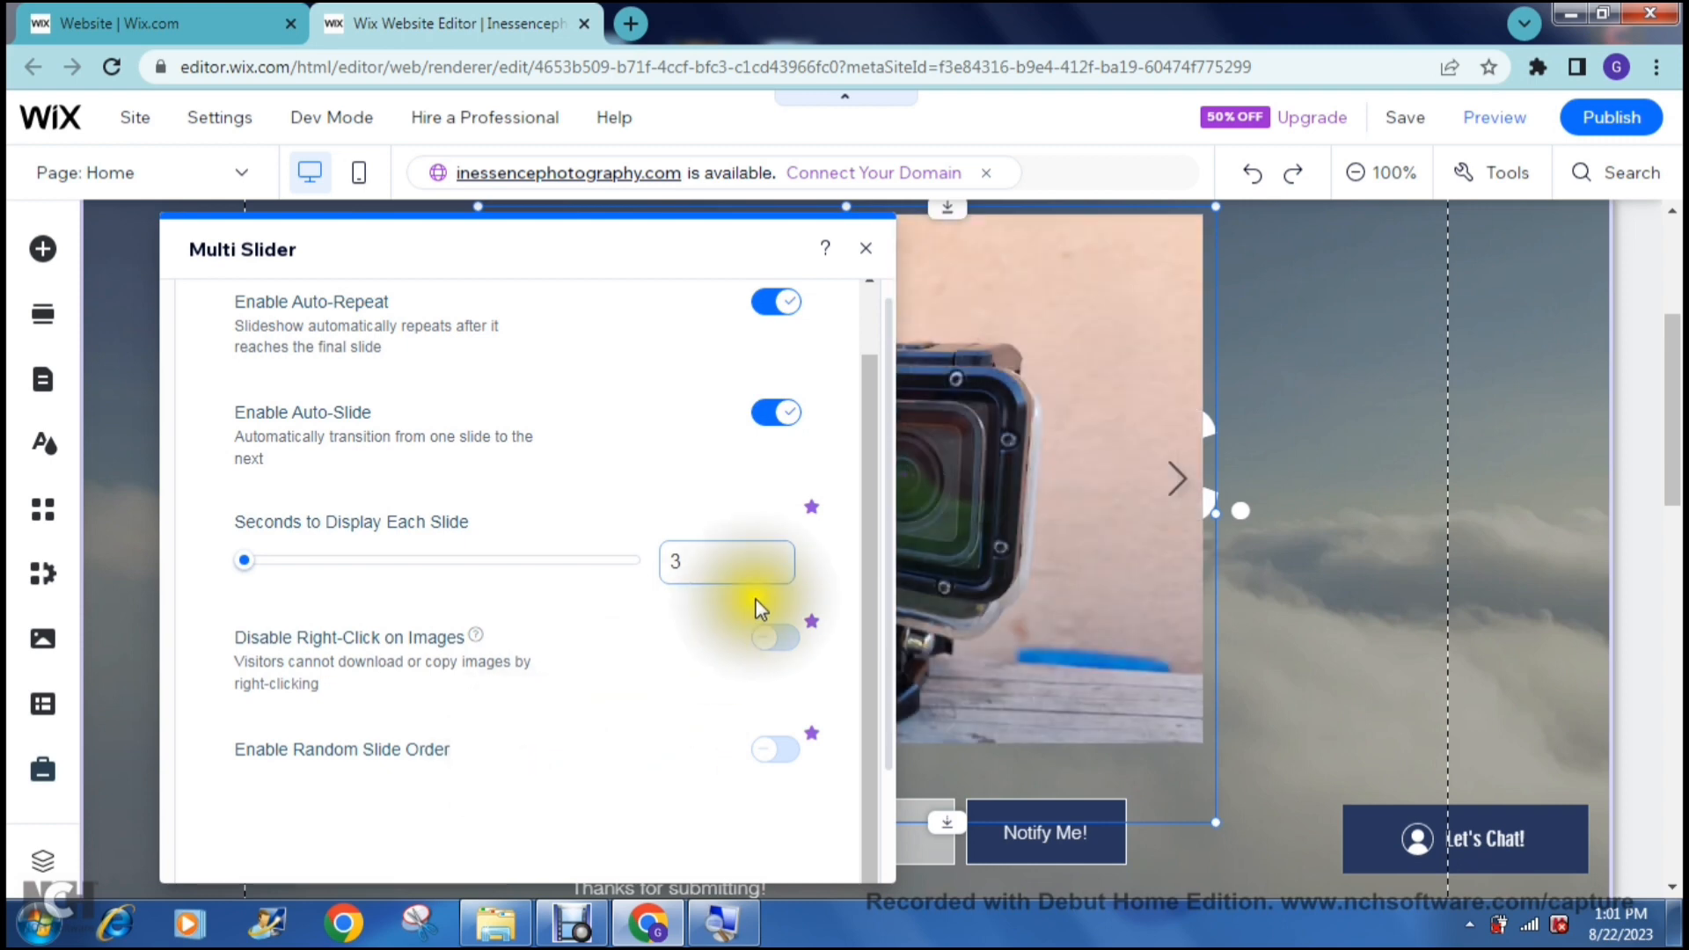
Check the rest of the Multi Slider's Slideshow Options and accept them, and view its Video Options.
left_click_drag(865, 530, 869, 470)
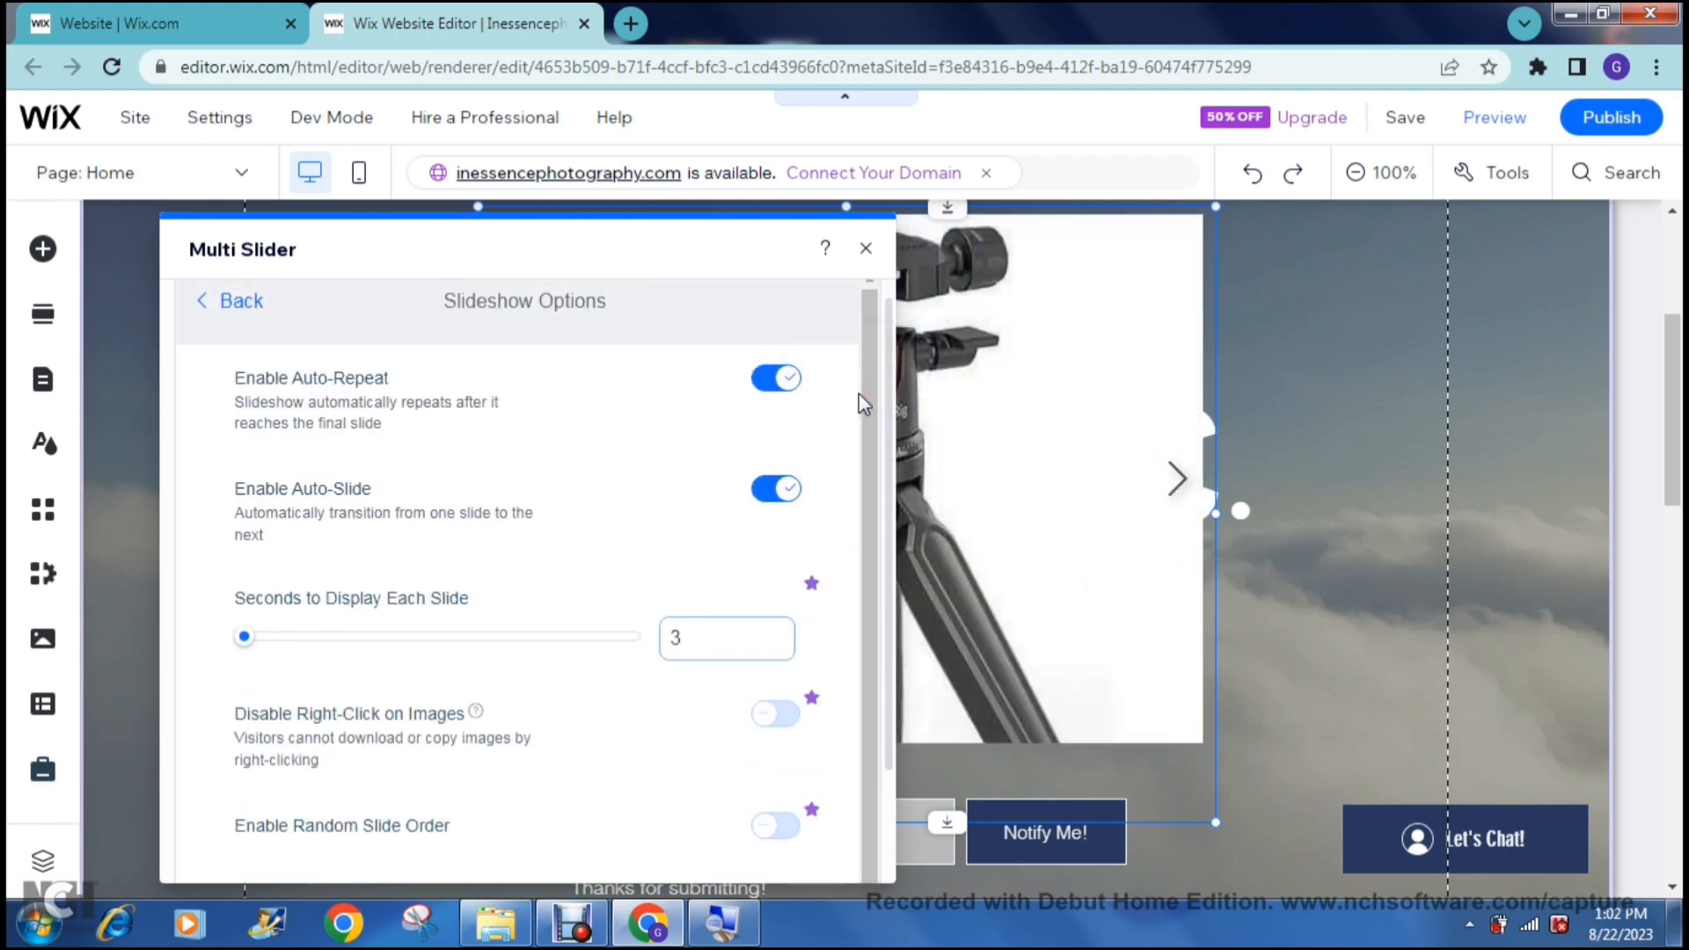
left_click_drag(890, 383, 883, 530)
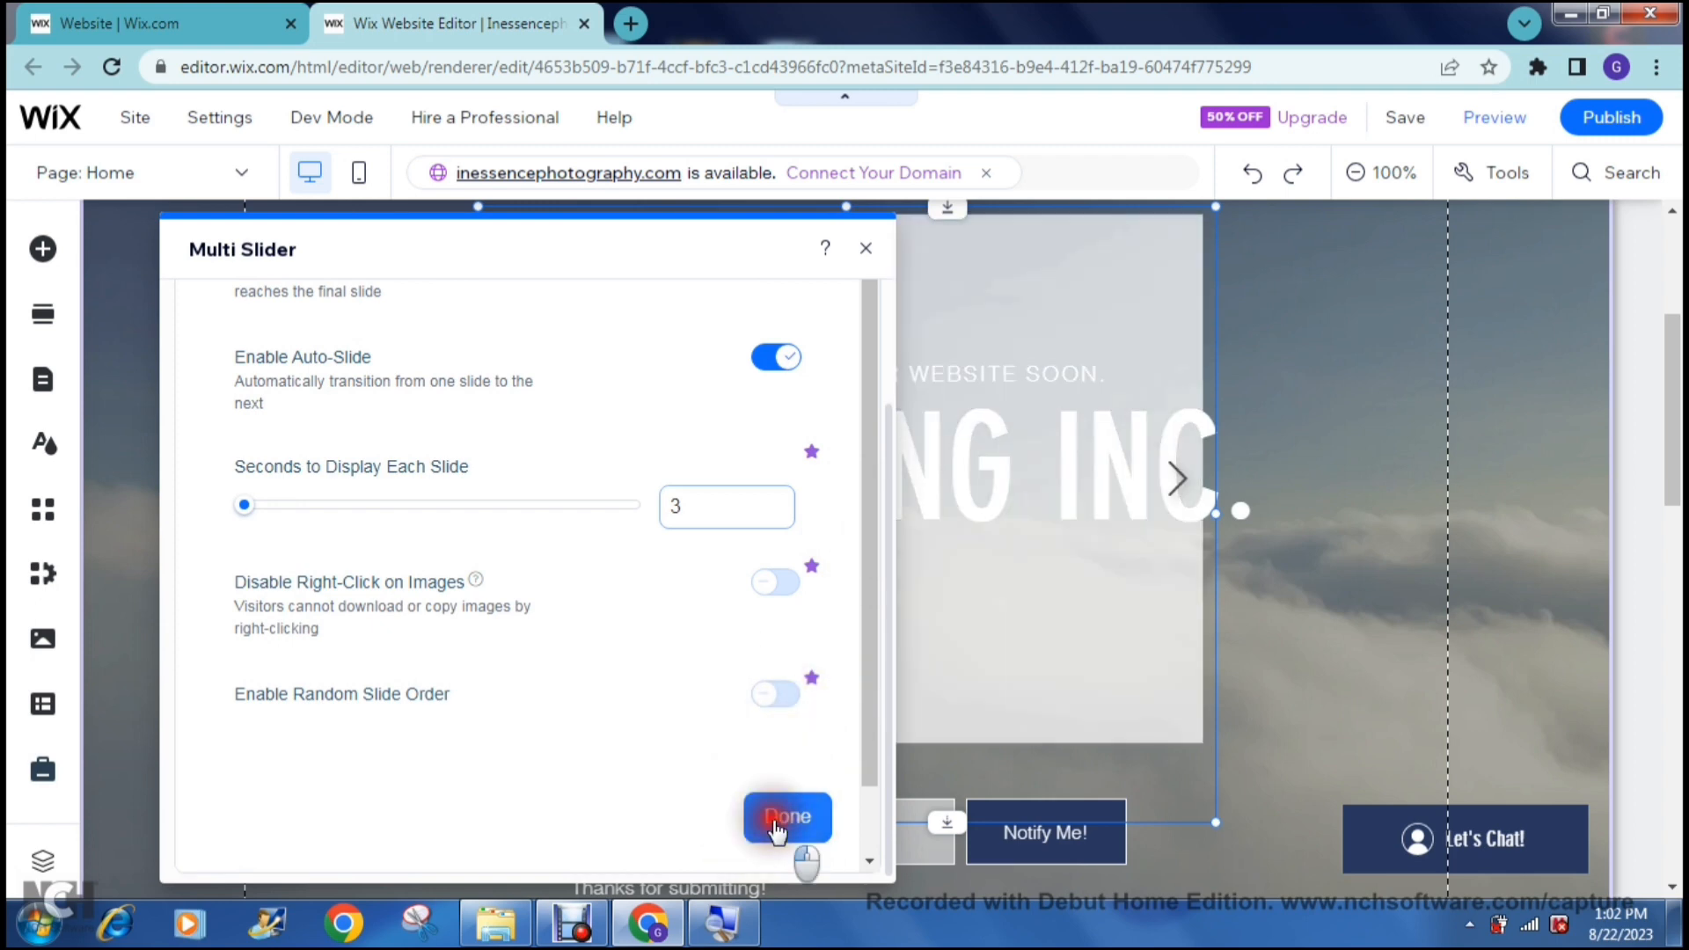
left_click(775, 827)
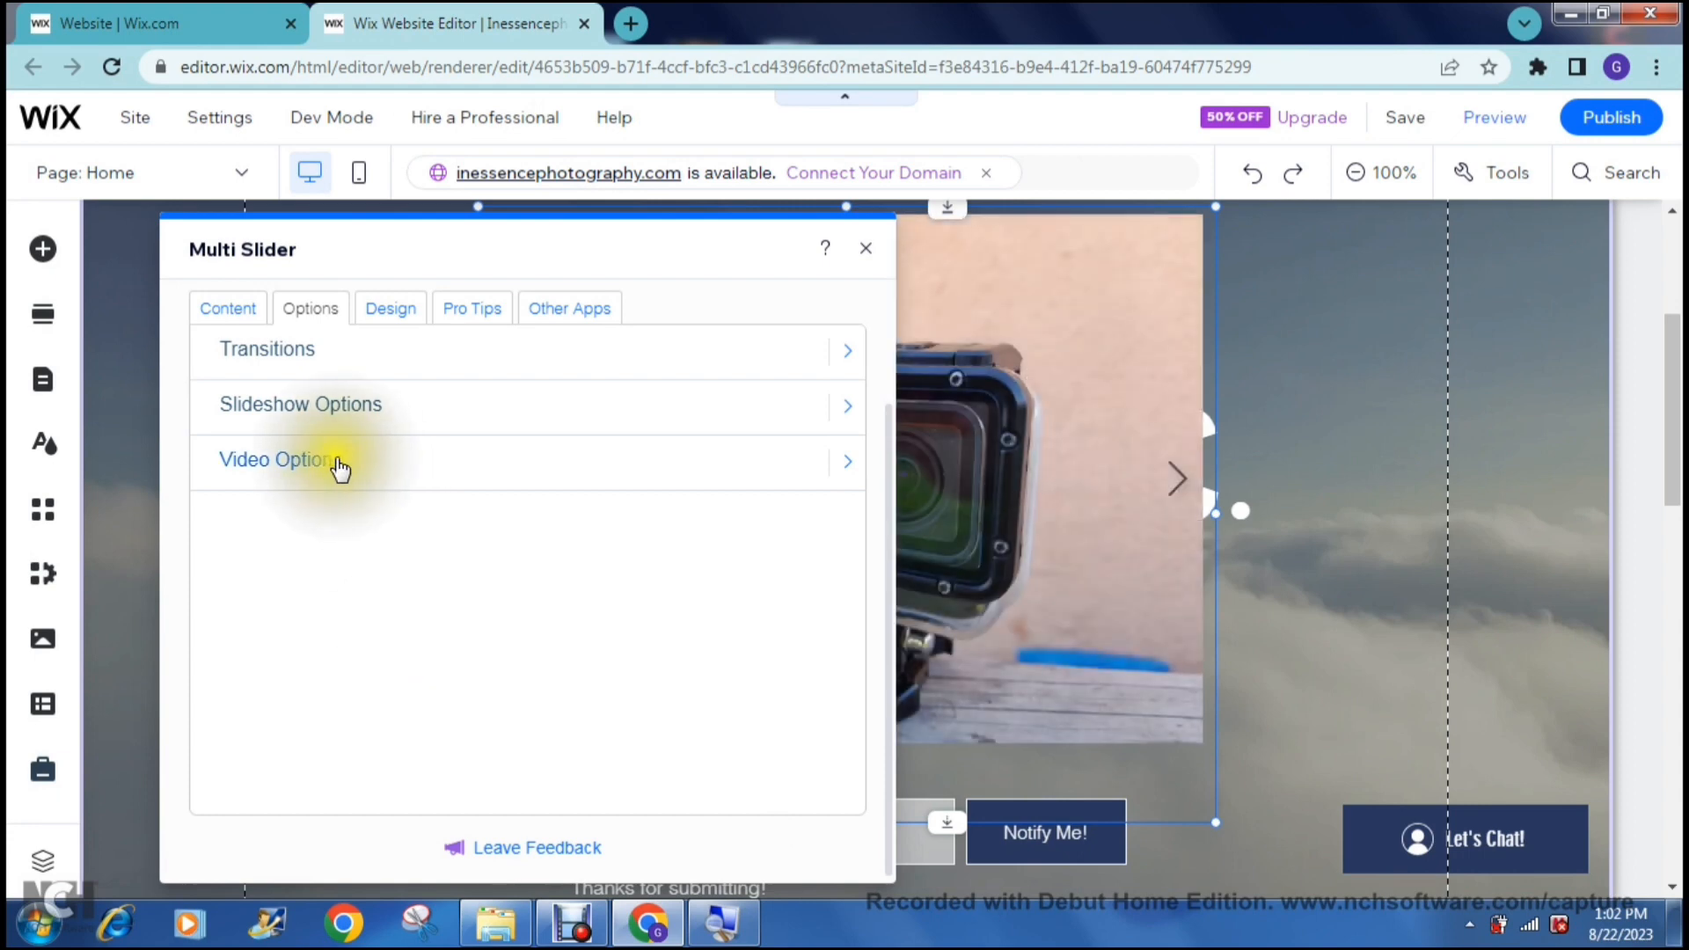
left_click(330, 470)
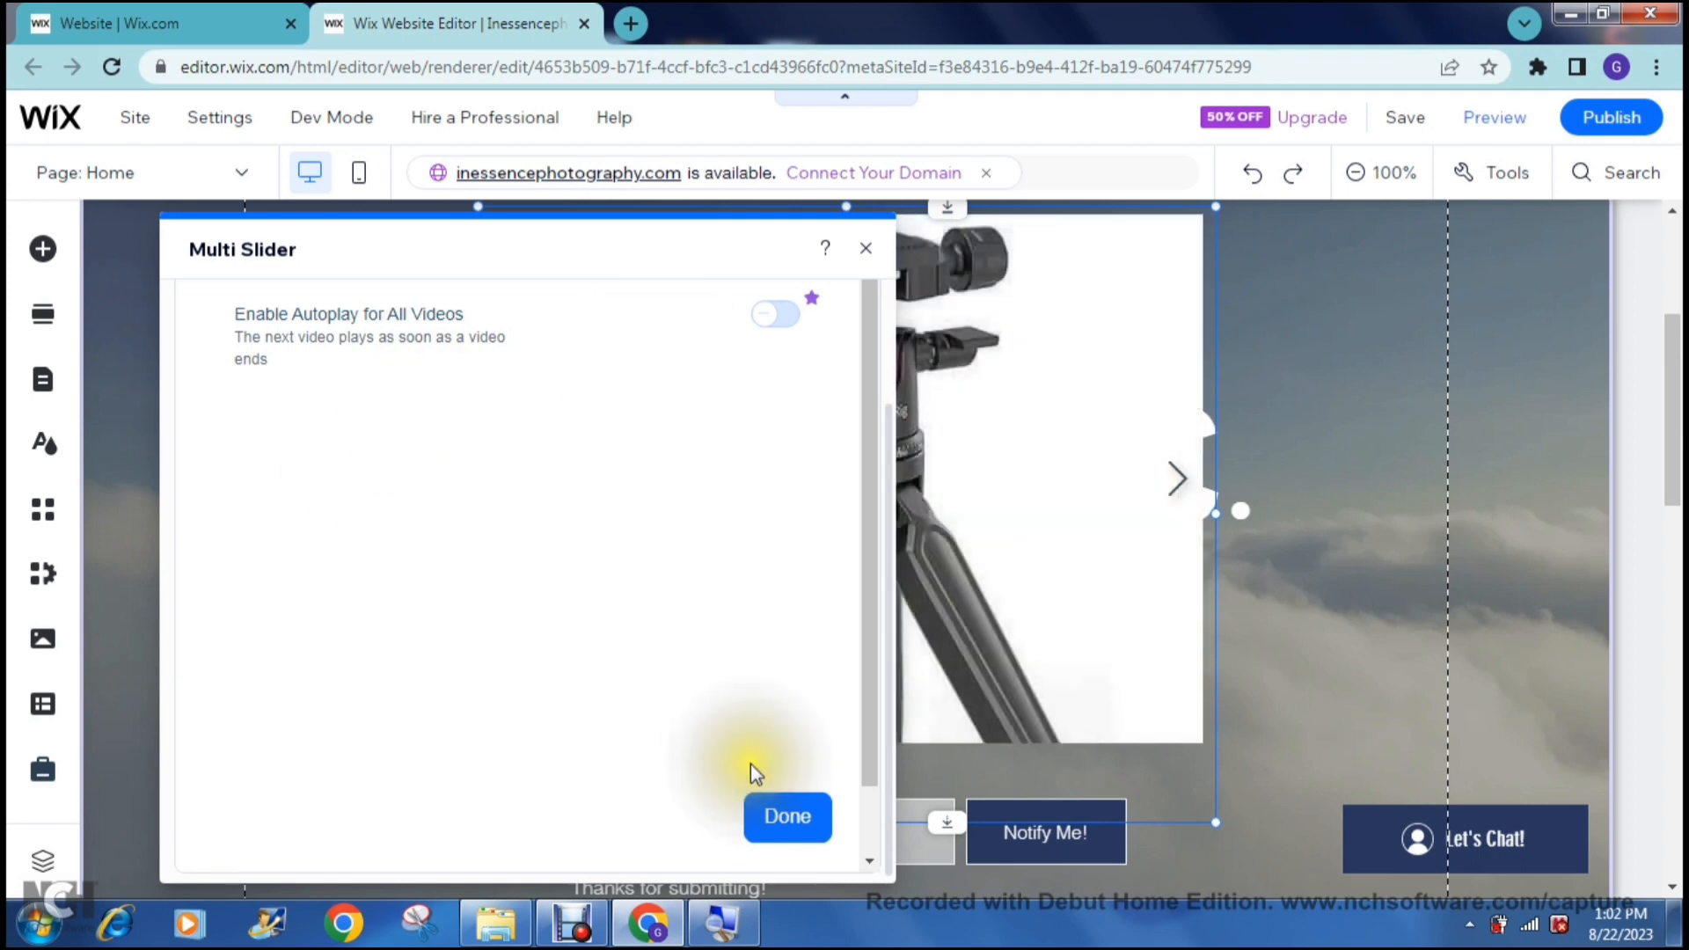
left_click(766, 815)
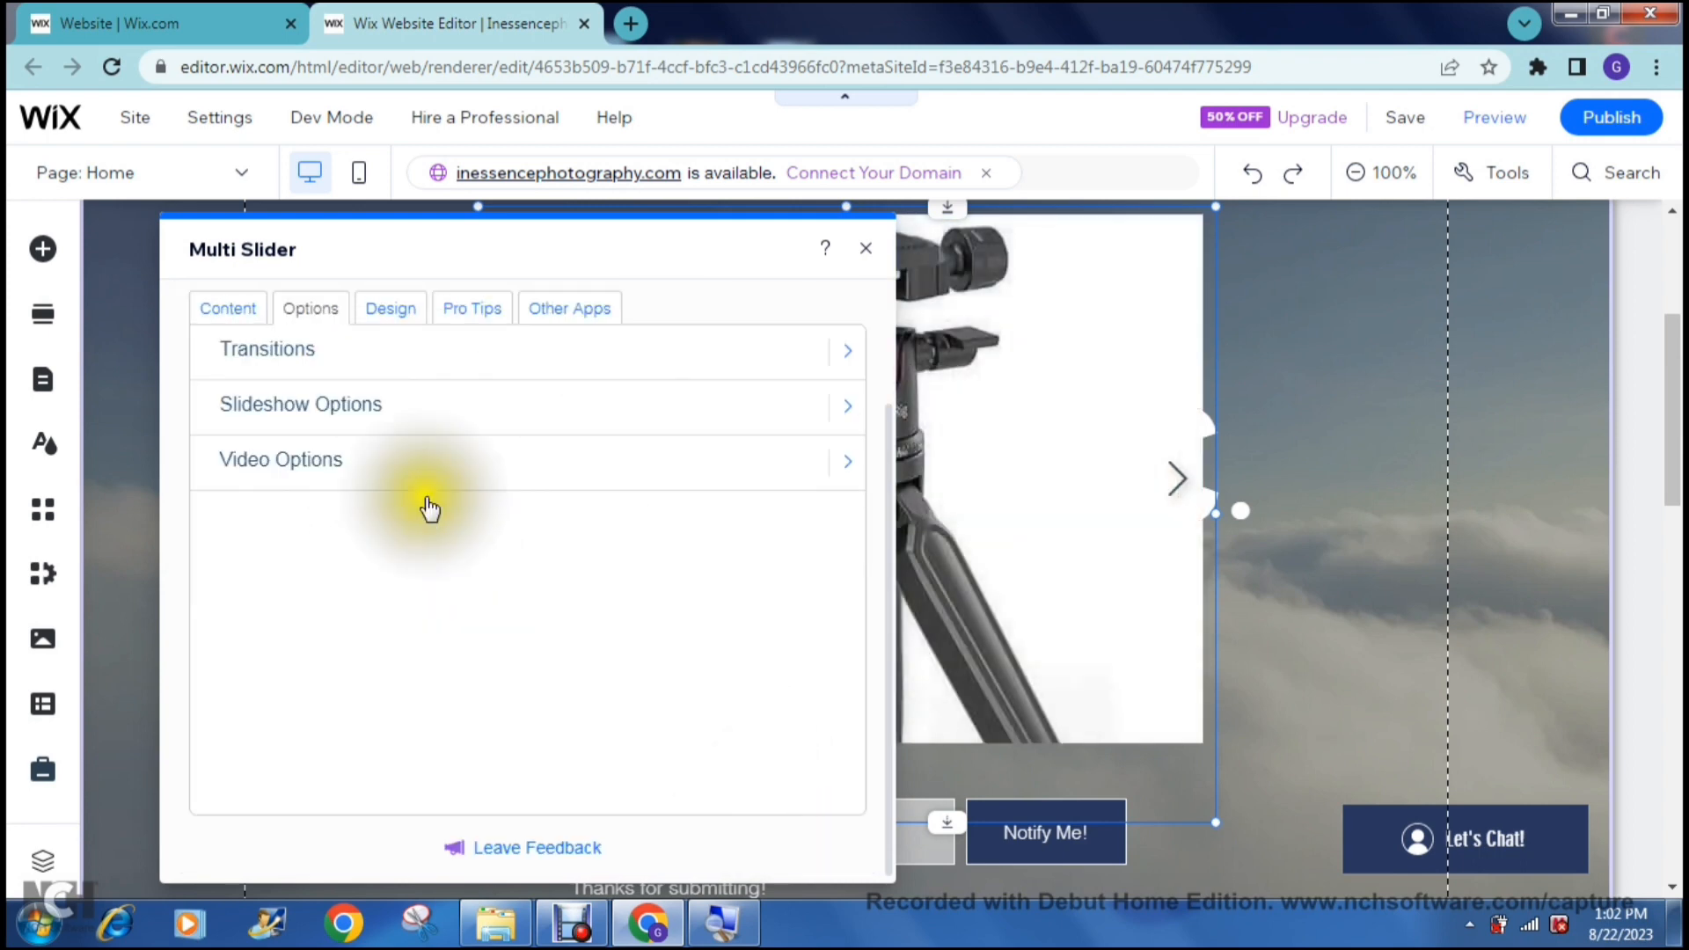
Examine the Multi Slider's Design settings, including the Advanced options for custom JS, link opening and pausing the display.
left_click(396, 314)
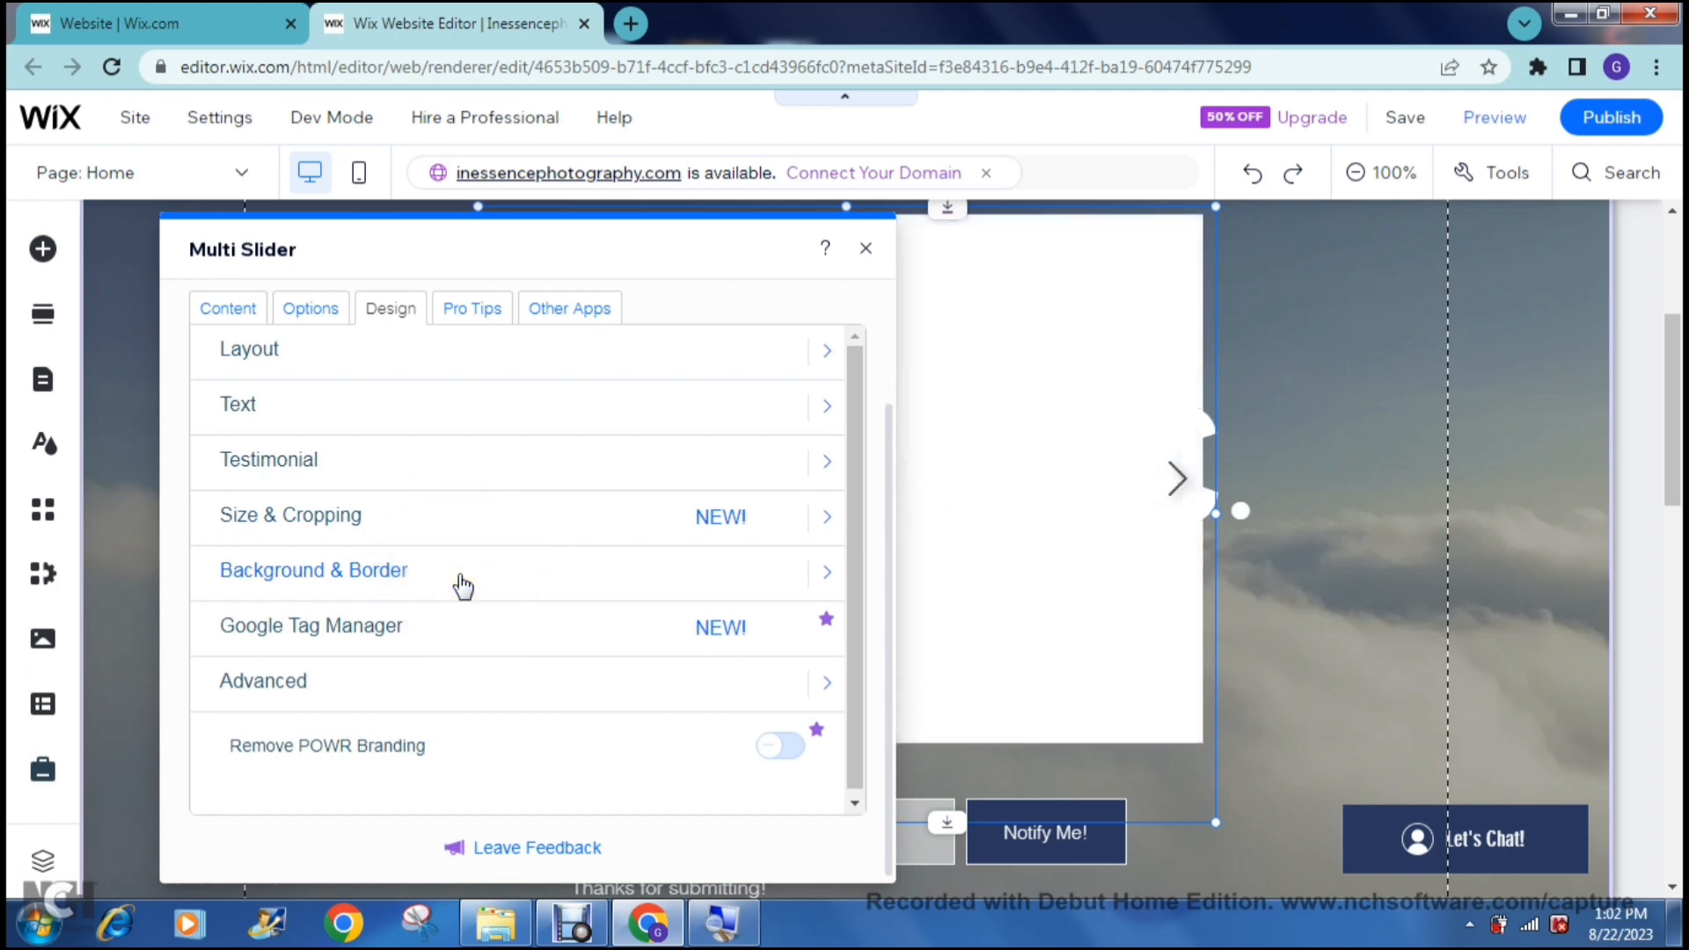
left_click(461, 586)
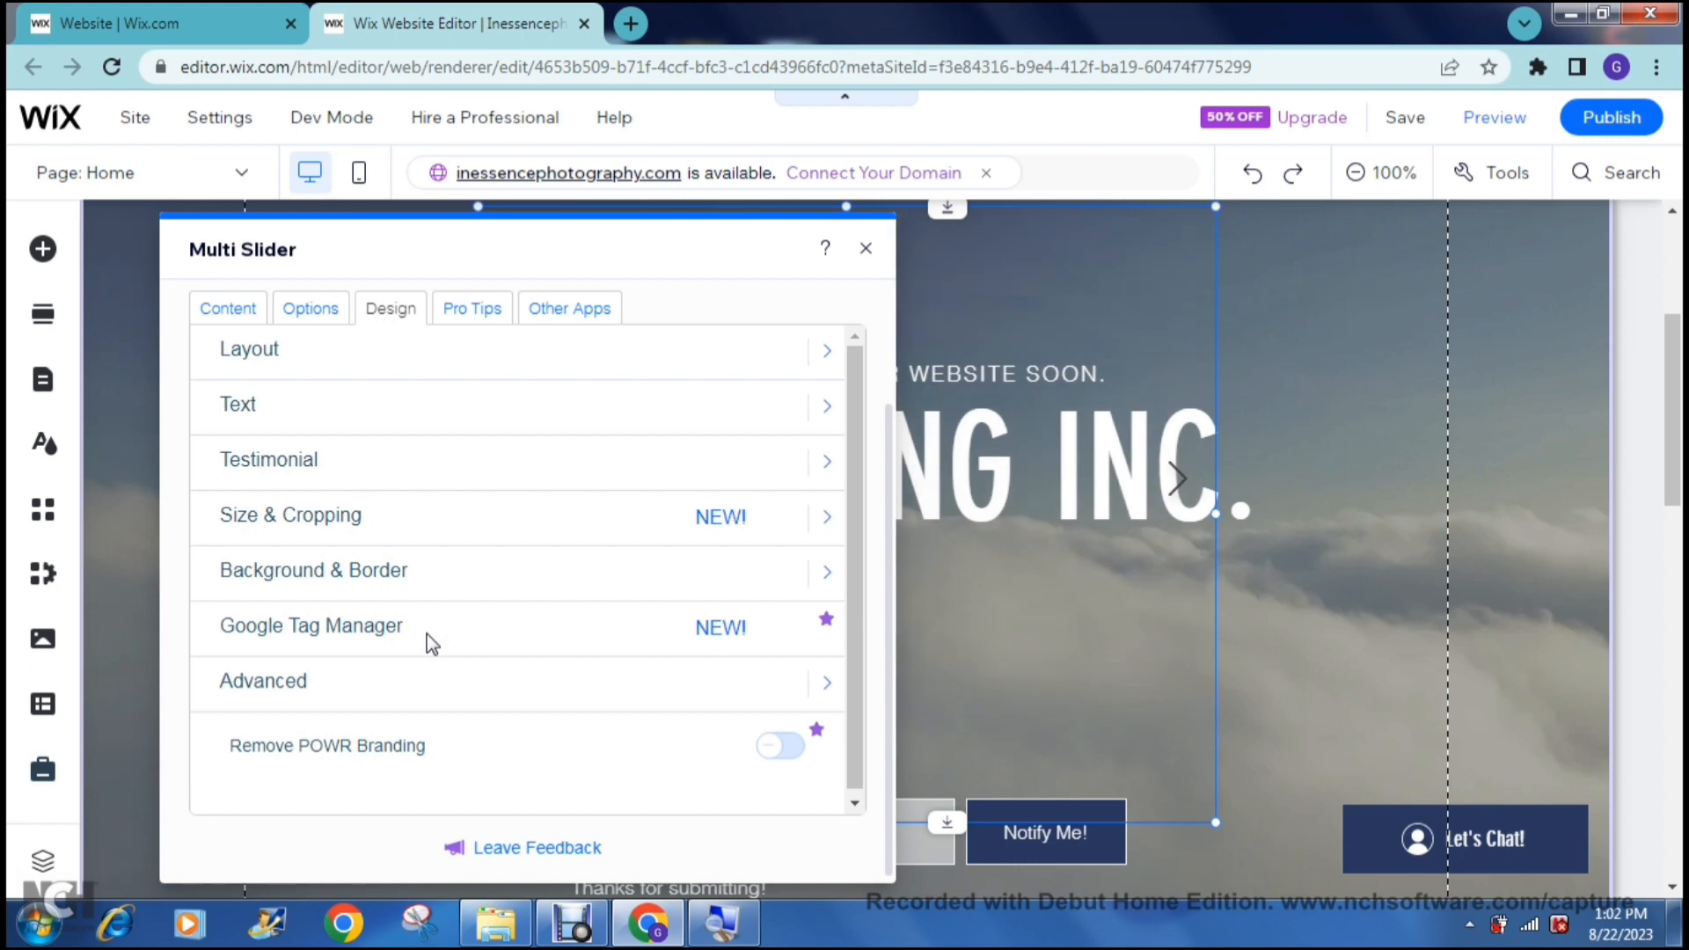
left_click(430, 697)
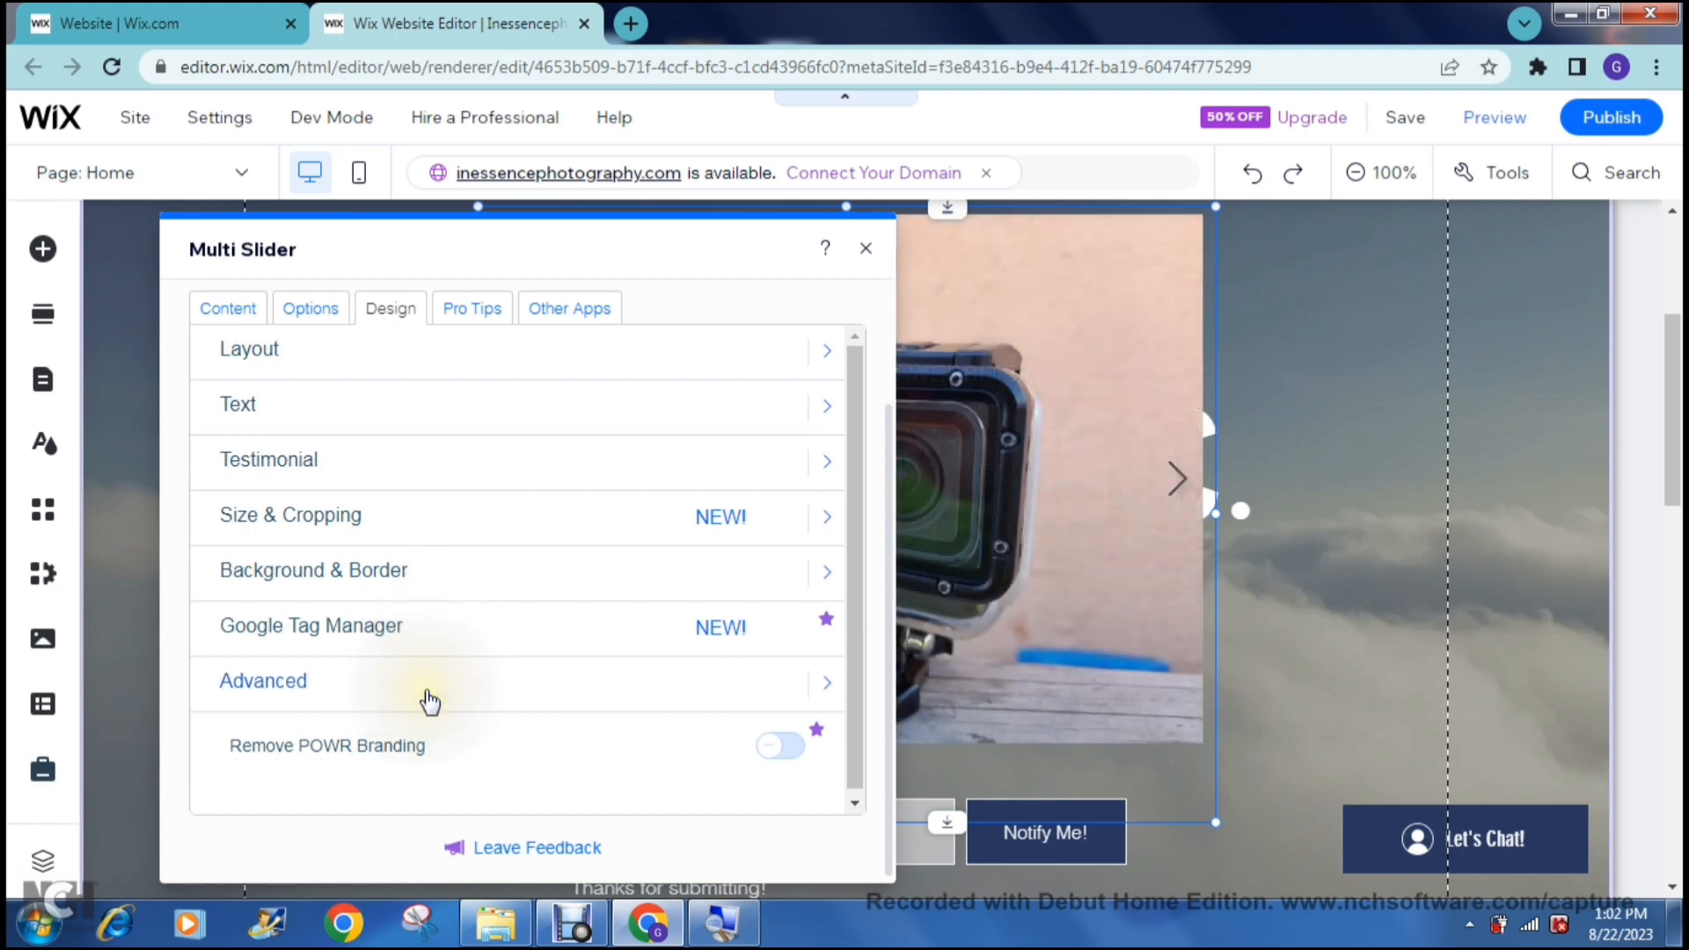
left_click(427, 695)
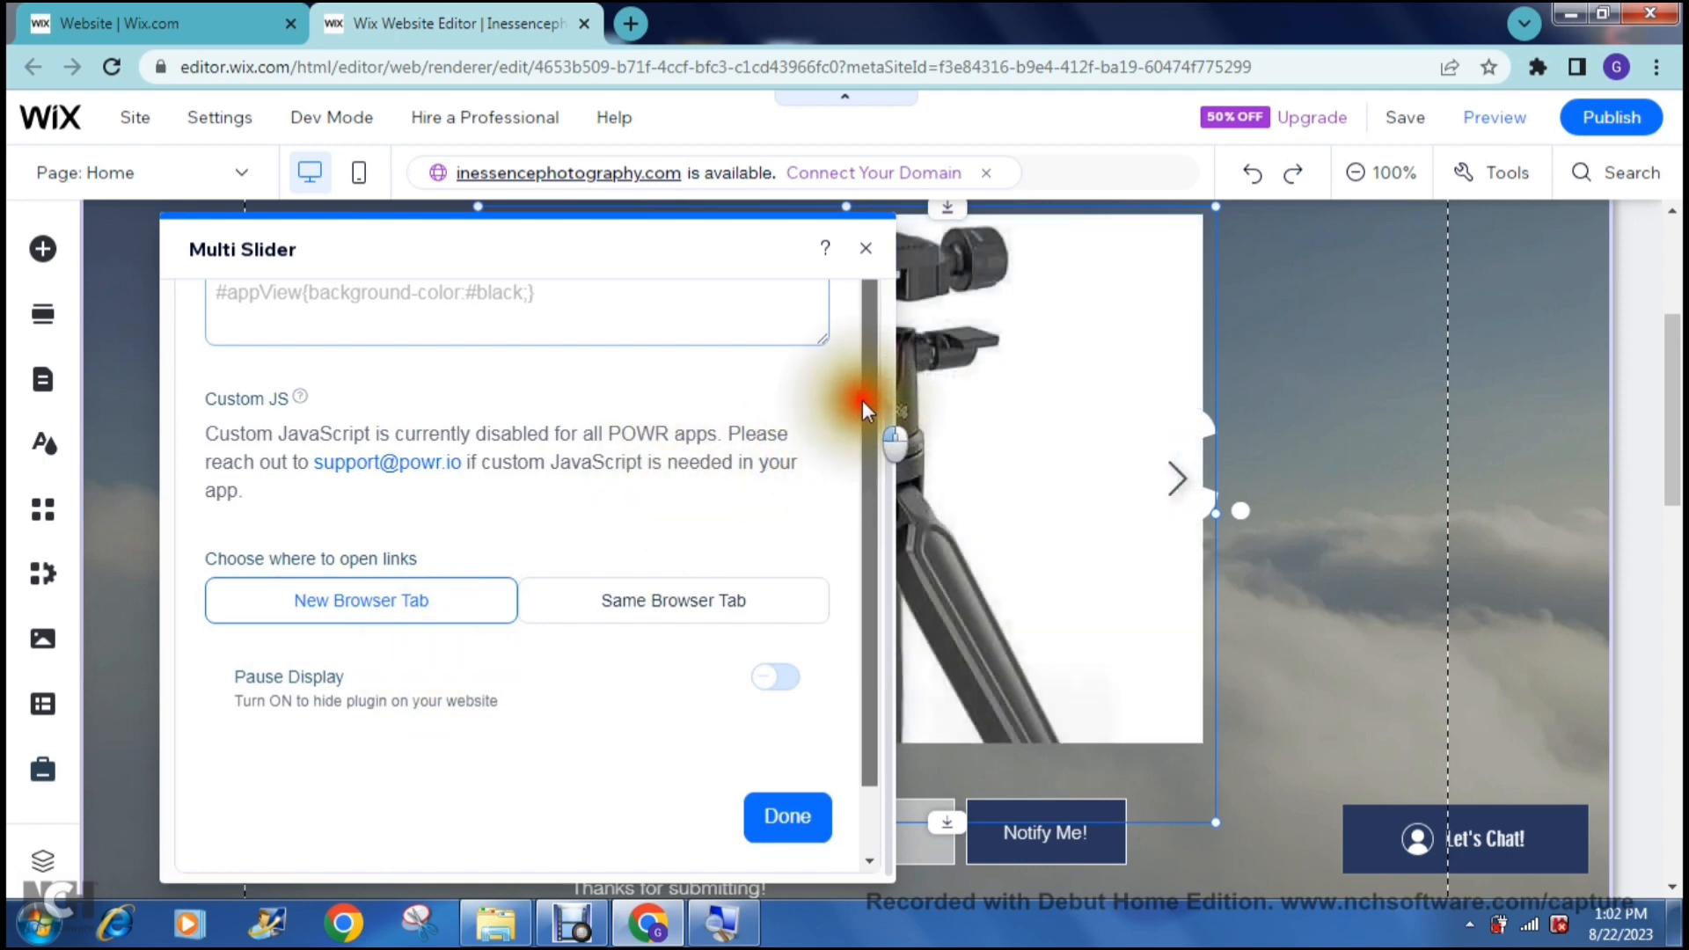
scroll(854, 470, "down", 1)
left_click_drag(854, 470, 878, 462)
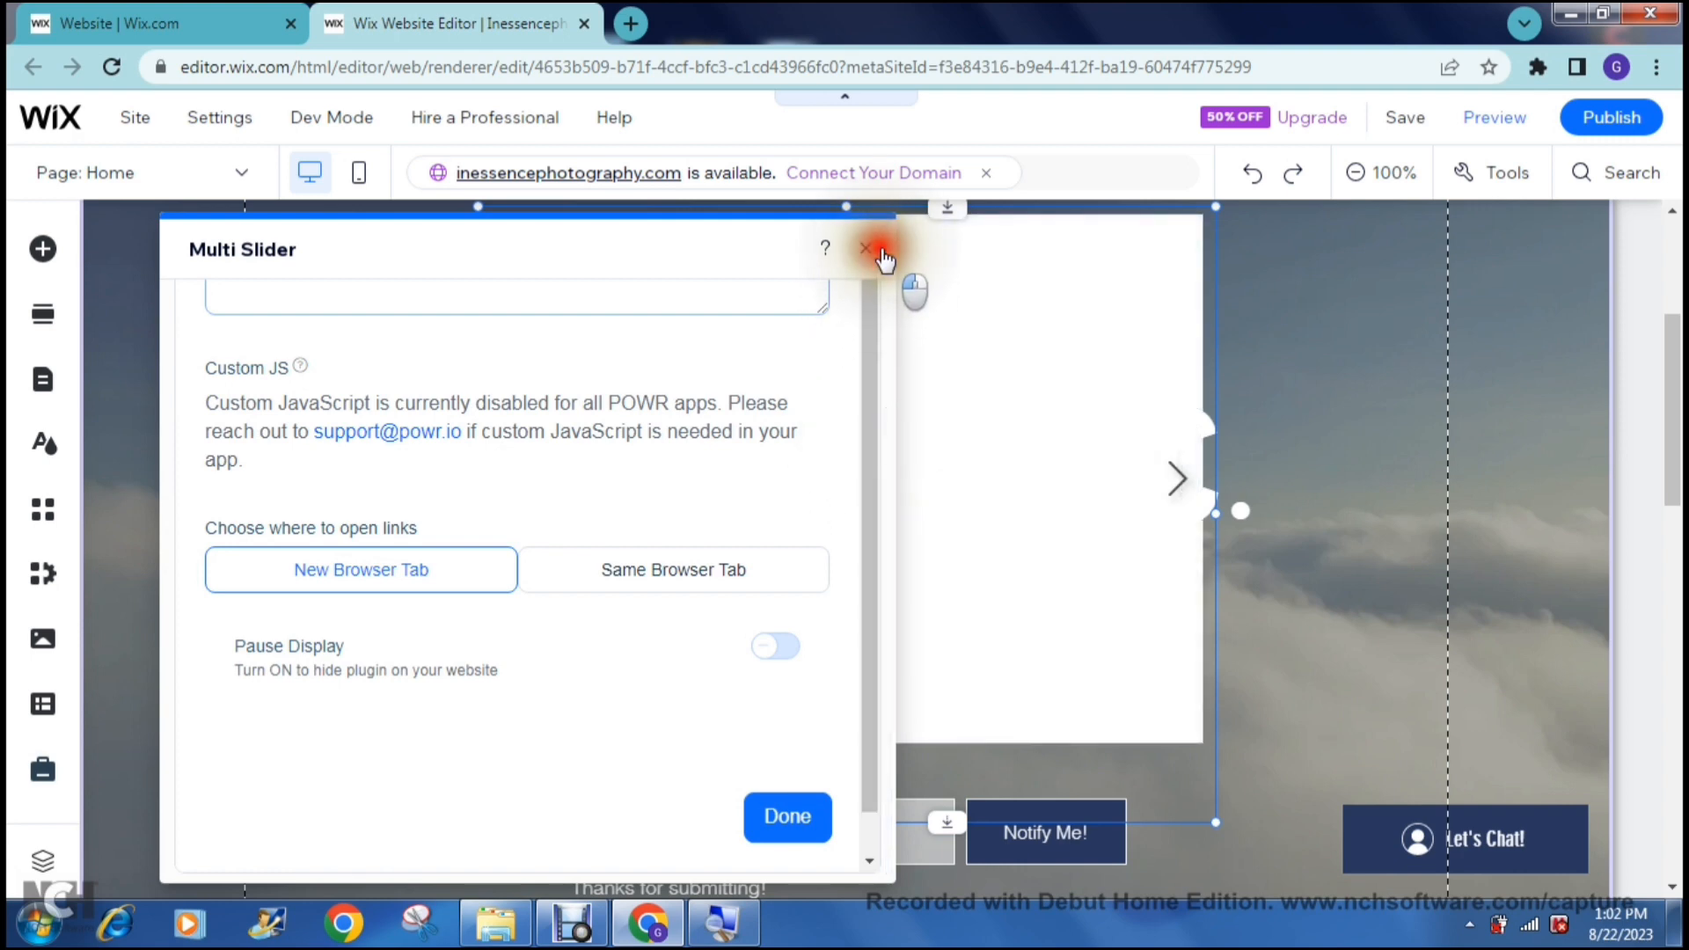
left_click(780, 821)
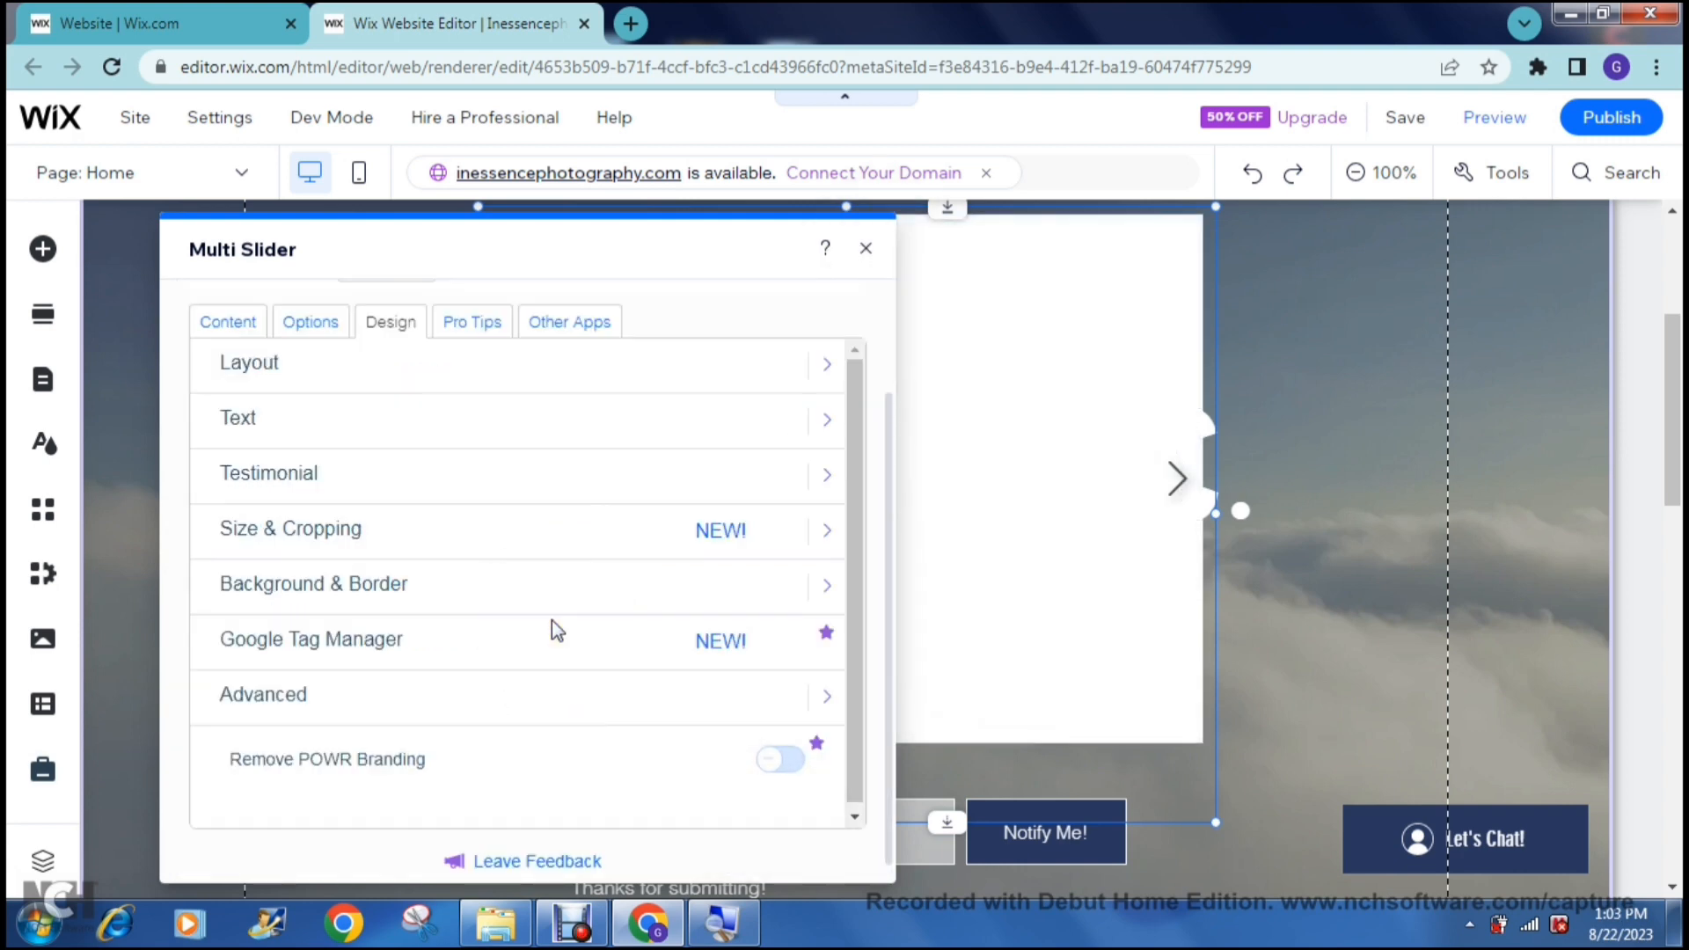
View the Multi Slider's Pro Tips and close its settings.
left_click(476, 331)
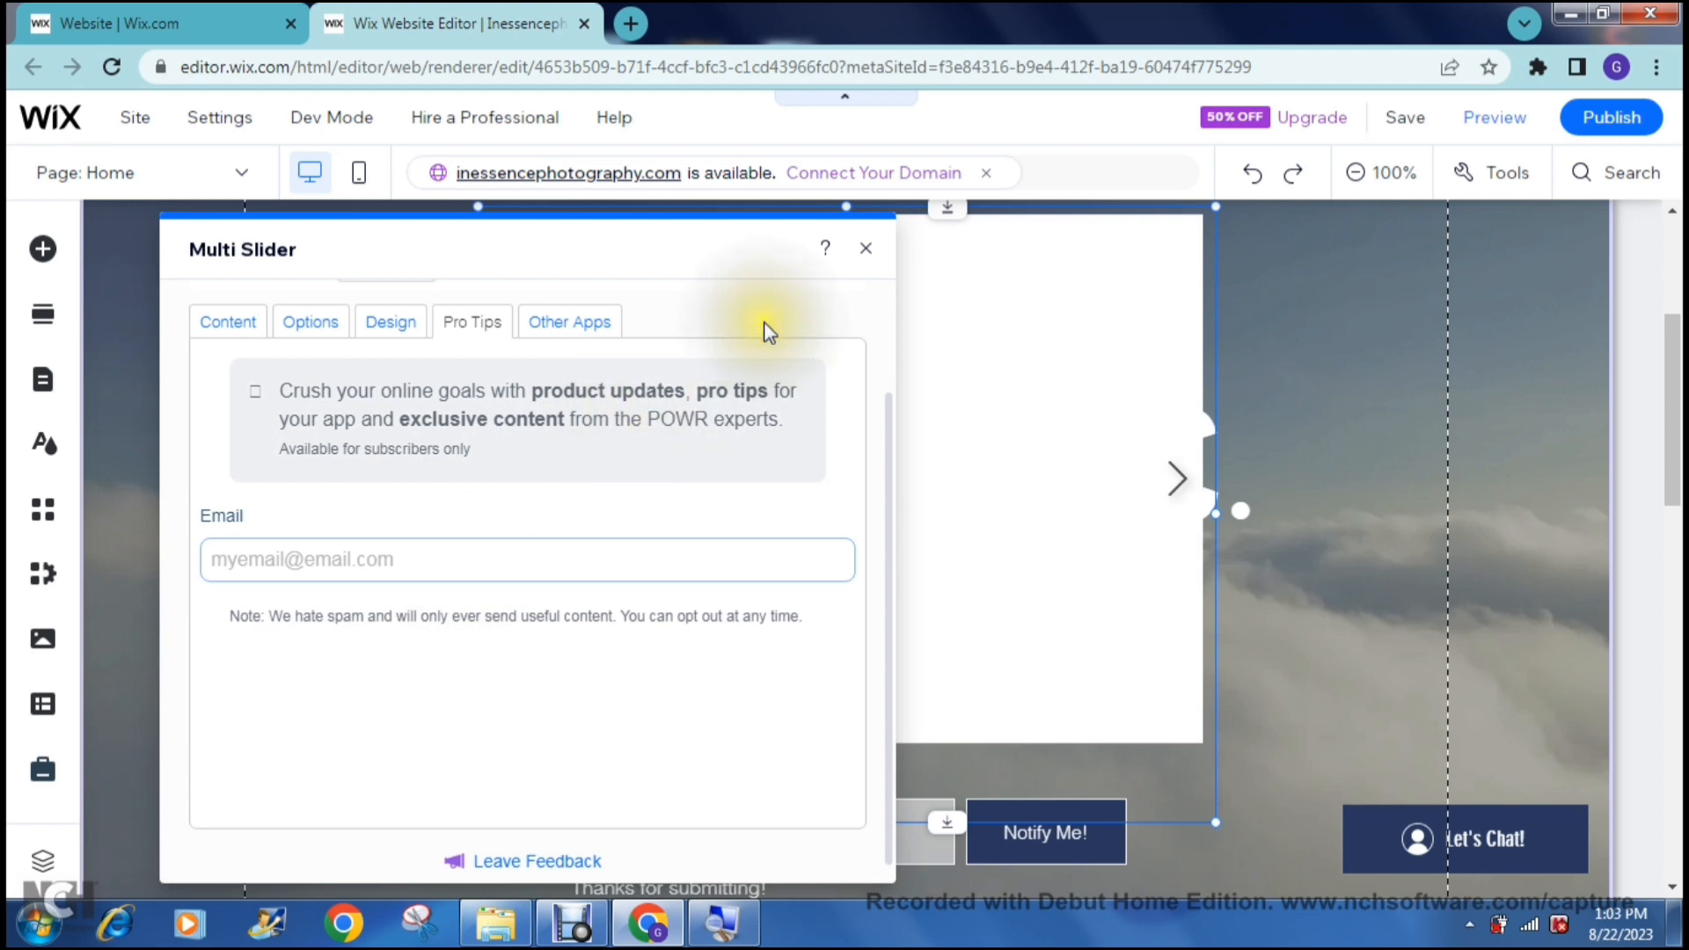
scroll(766, 328, "up", 2)
left_click(863, 251)
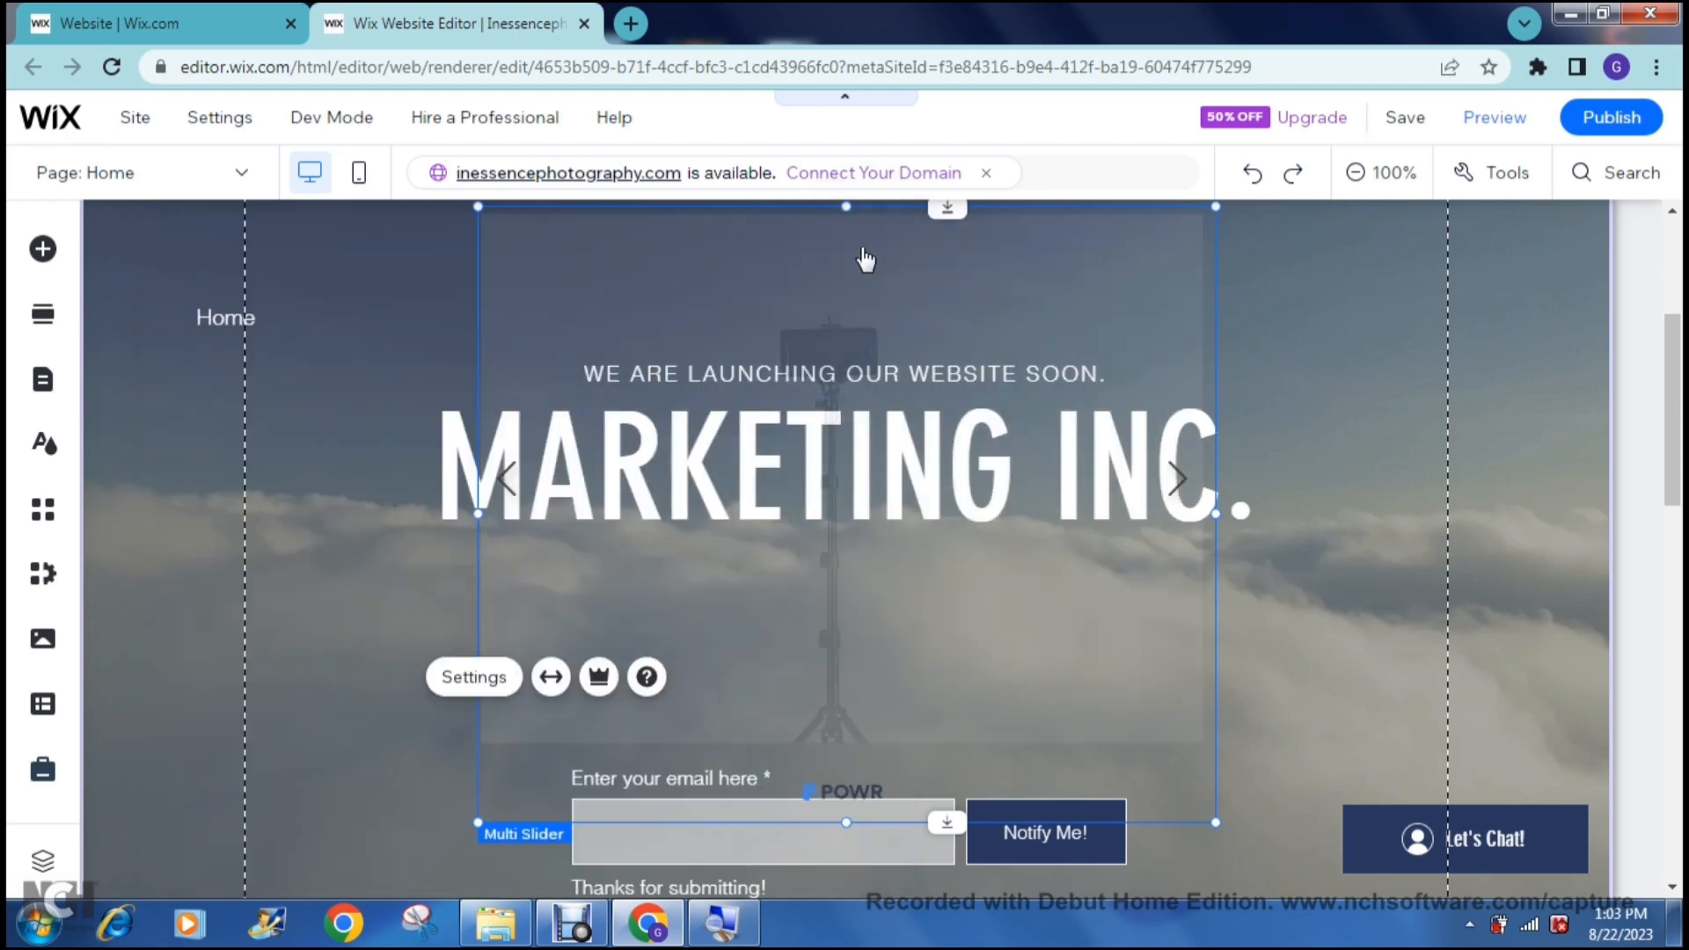
Select the Multi Slider on the page and reopen its settings.
left_click(624, 508)
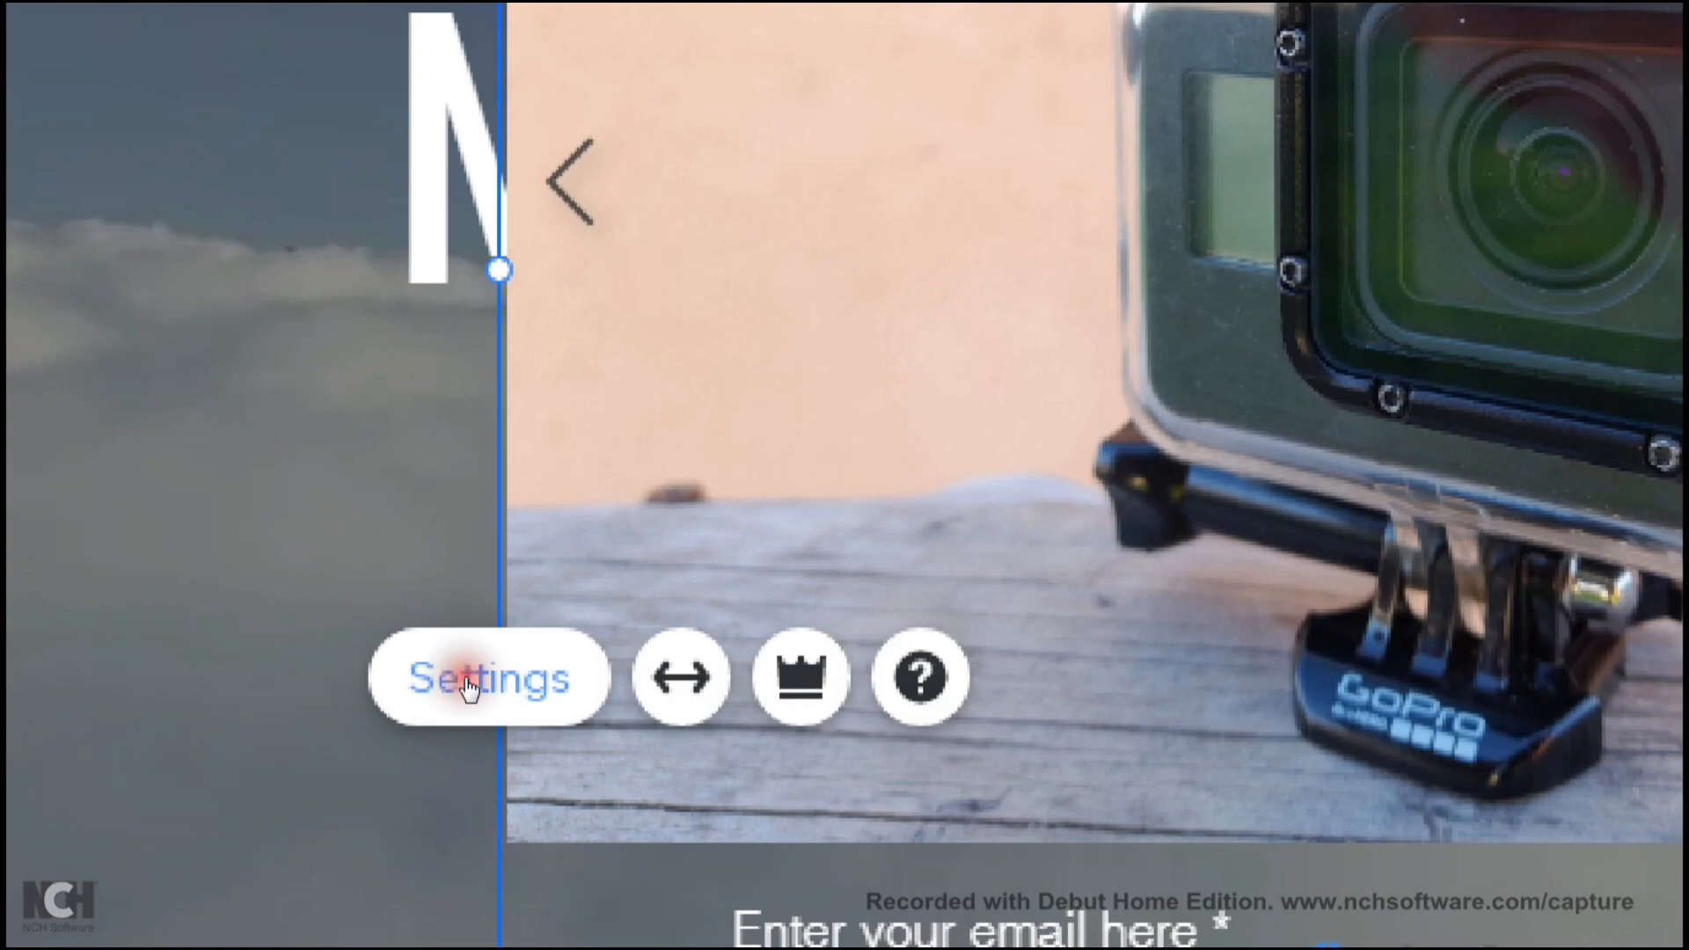
left_click(468, 686)
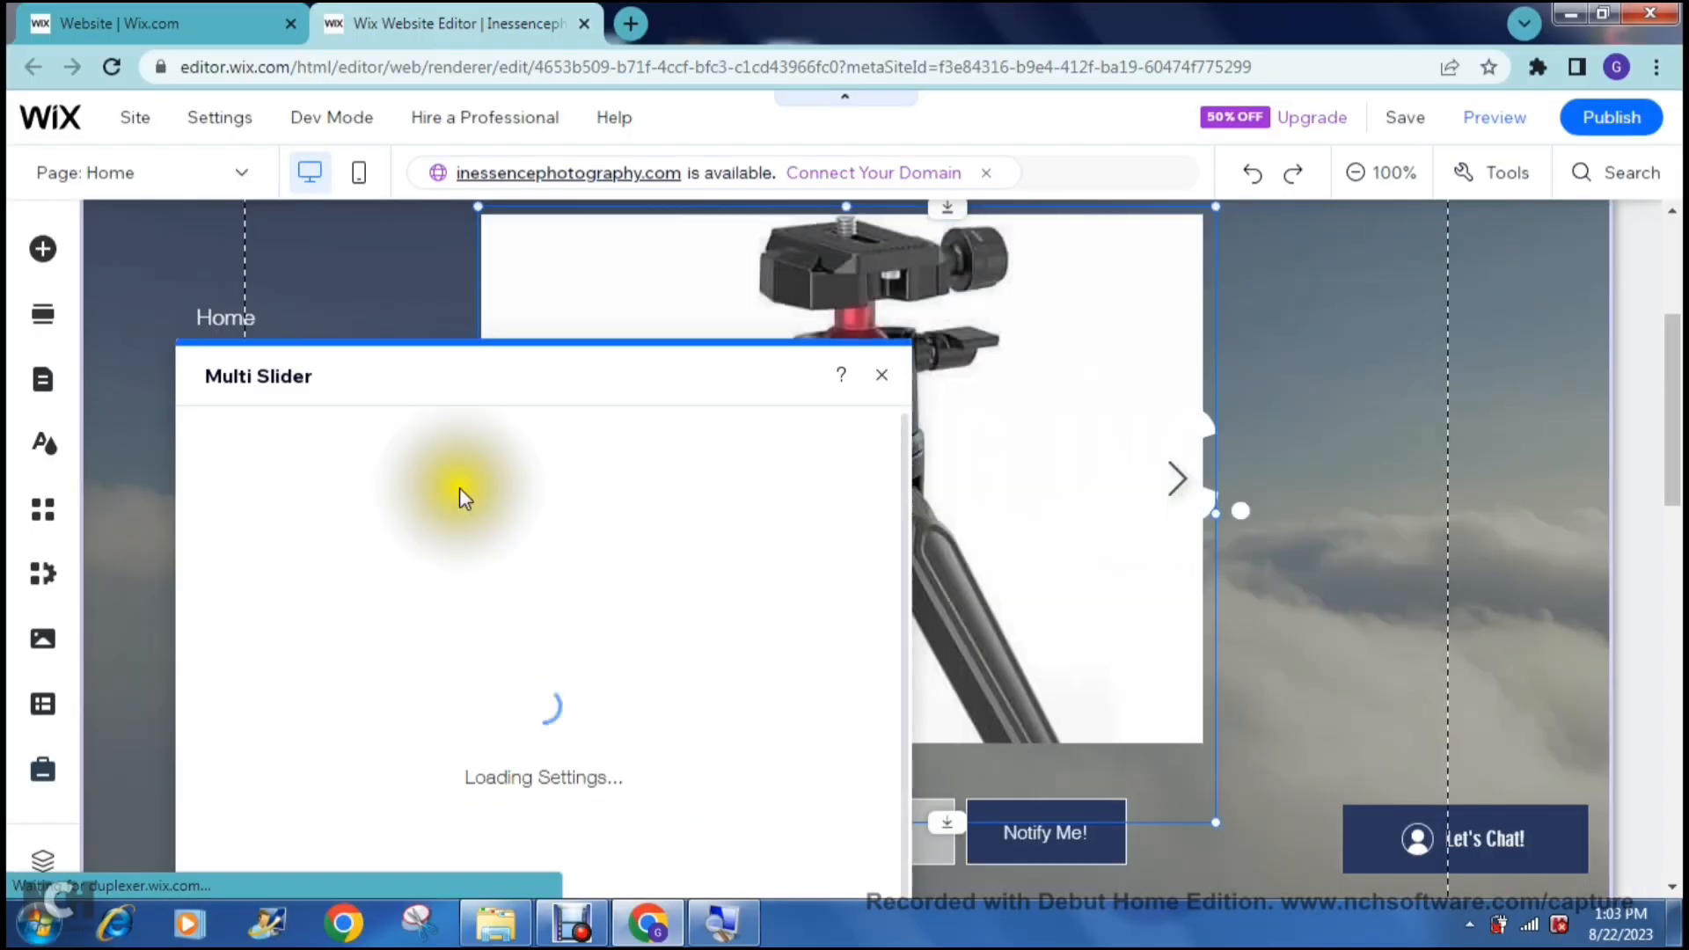